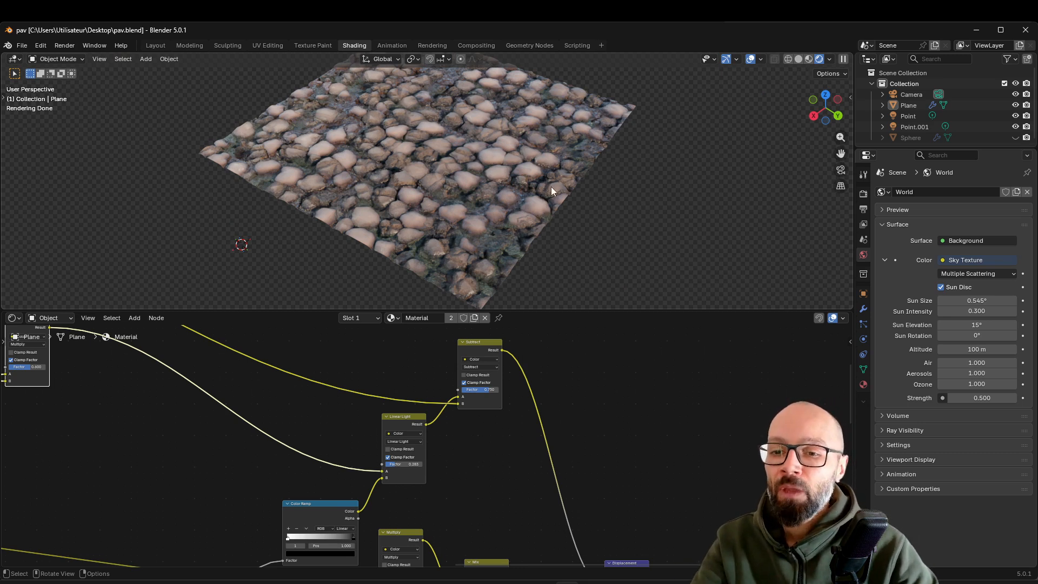
Examine the displaced cobblestone plane from several angles and review the node chain that drives its displacement.
middle_drag(576, 206, 297, 174)
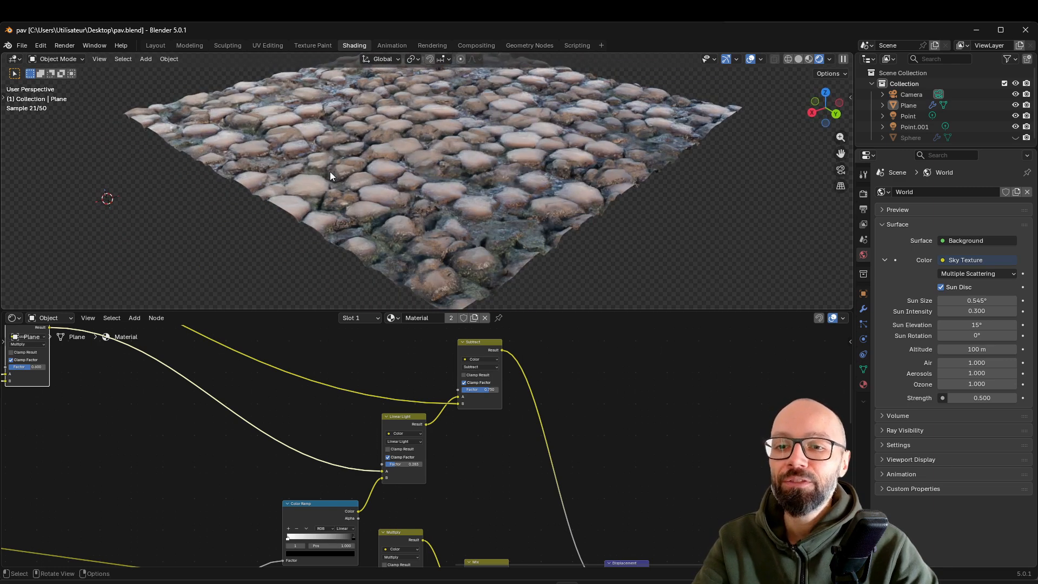
middle_drag(554, 158, 609, 183)
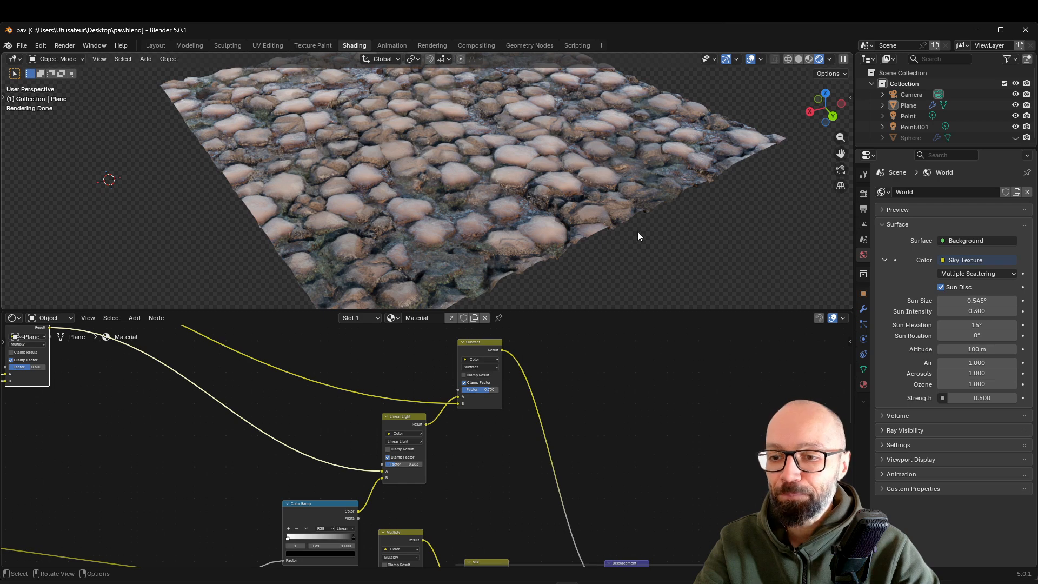
scroll(557, 468, down, 3)
middle_drag(557, 468, 520, 453)
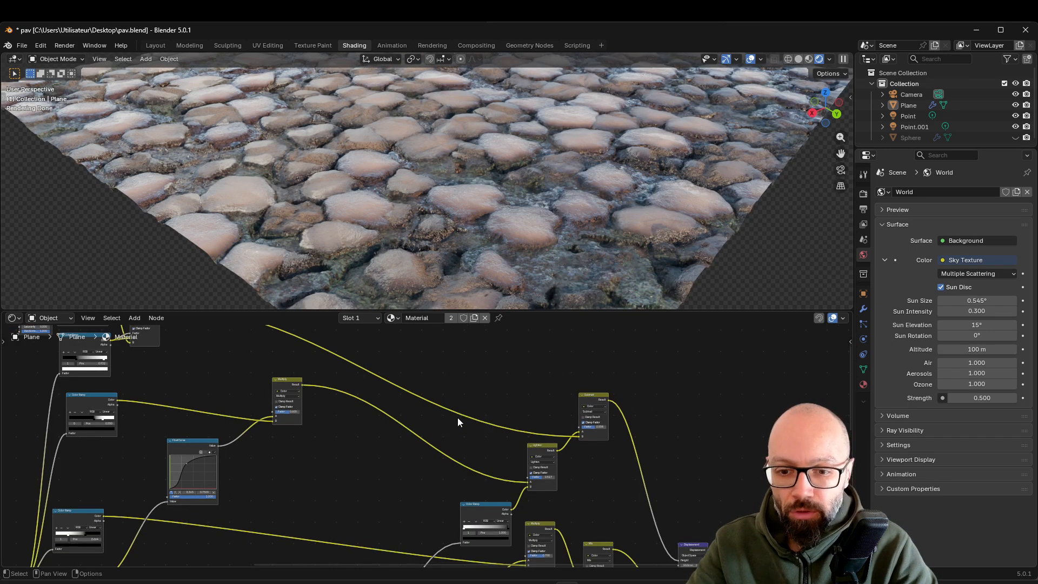
middle_drag(451, 422, 467, 435)
middle_drag(548, 270, 540, 251)
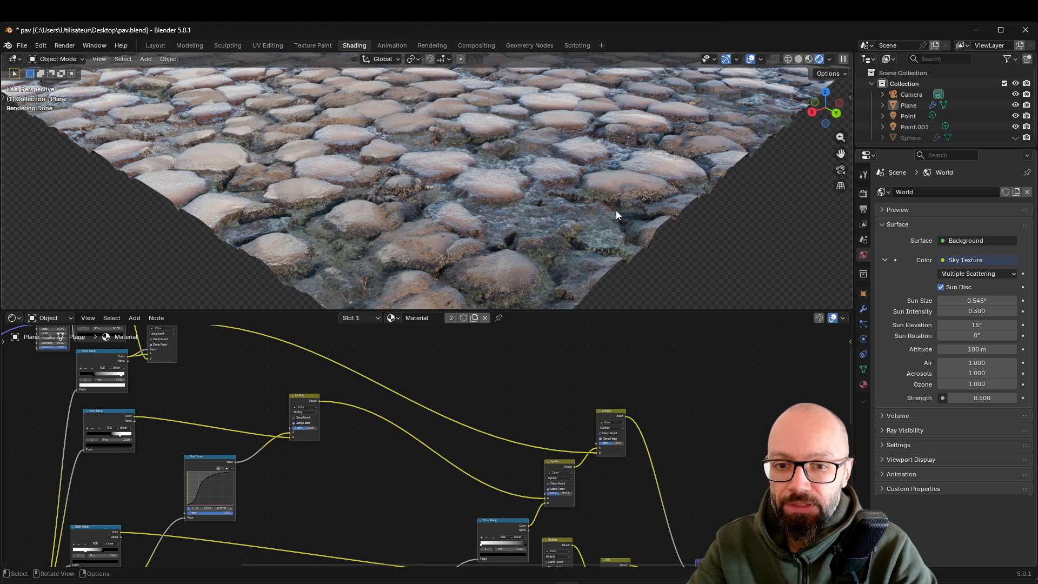
middle_drag(458, 191, 339, 112)
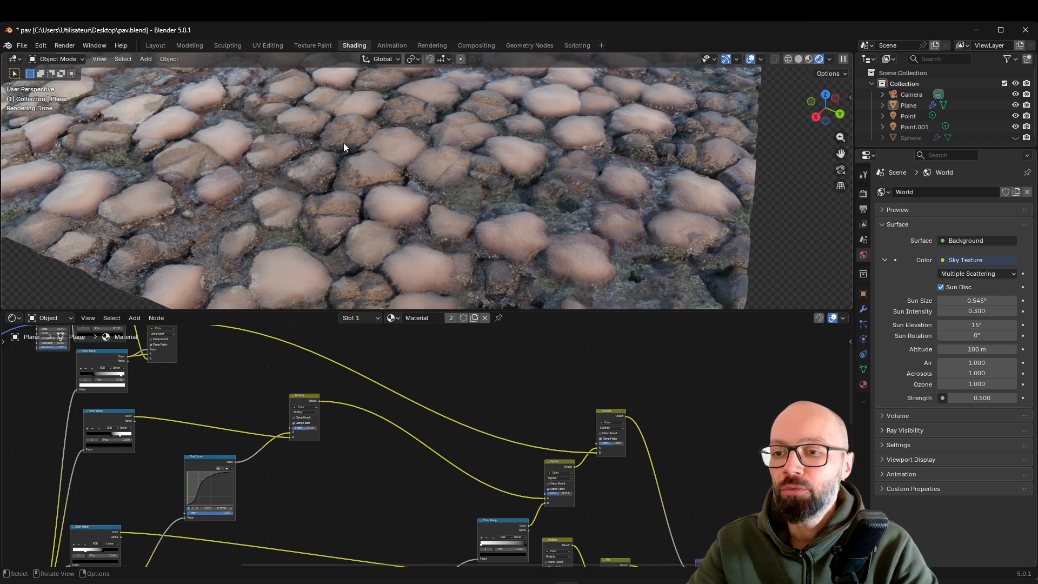
middle_drag(352, 413, 561, 444)
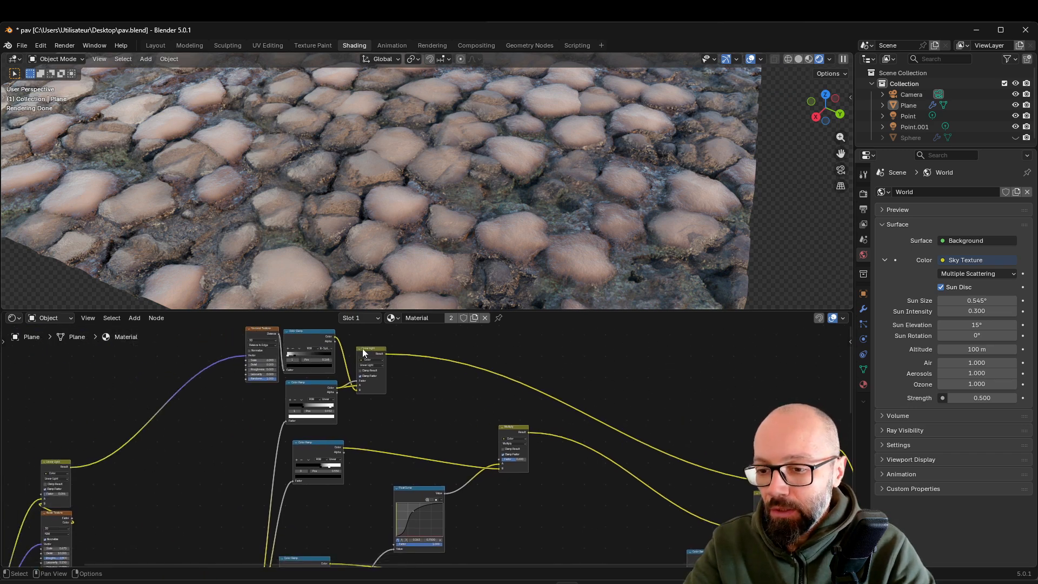
middle_drag(370, 358, 426, 385)
middle_drag(582, 228, 509, 174)
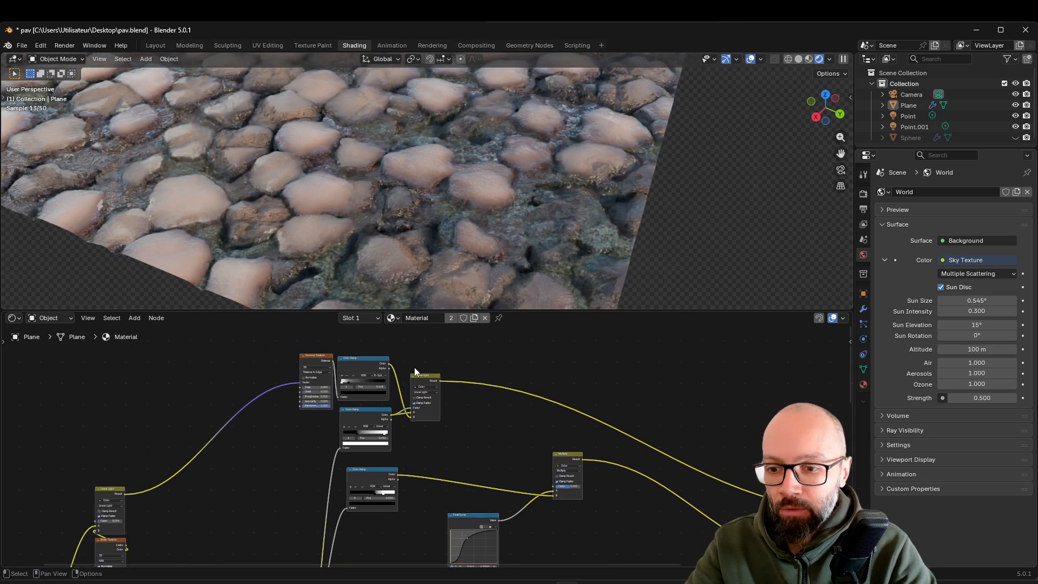
Preview the output of the mix node combining the two uppermost color ramps on the plane, and undo the preview.
ctrl+shift+click(428, 383)
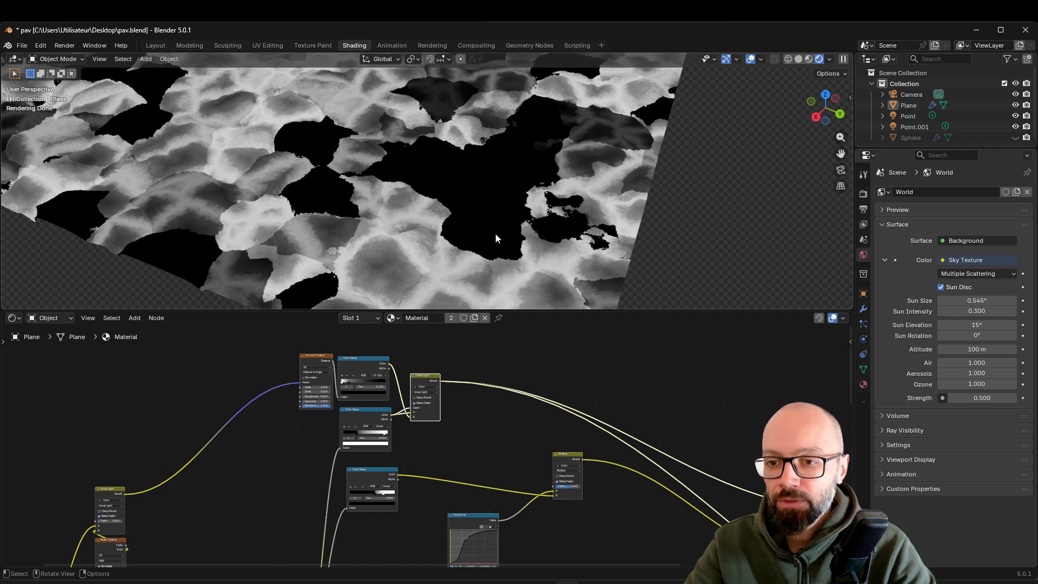
middle_drag(476, 400, 511, 397)
scroll(476, 430, up, 4)
middle_drag(479, 435, 433, 425)
scroll(433, 425, down, 4)
key(ctrl+z)
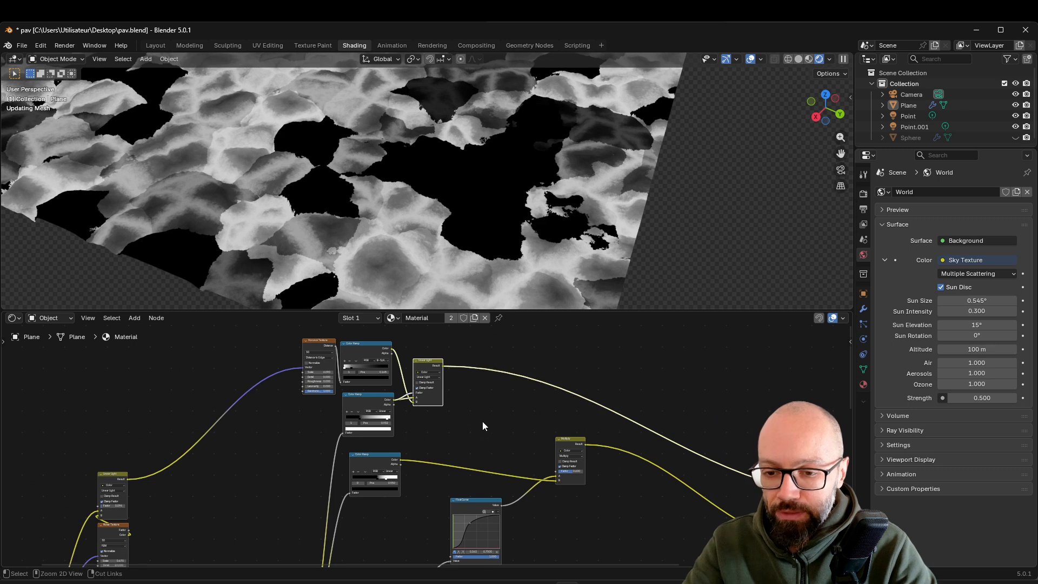
Preview the Float Curve and the Color Ramp feeding the Multiply node, and undo back to the full material.
ctrl+shift+click(475, 498)
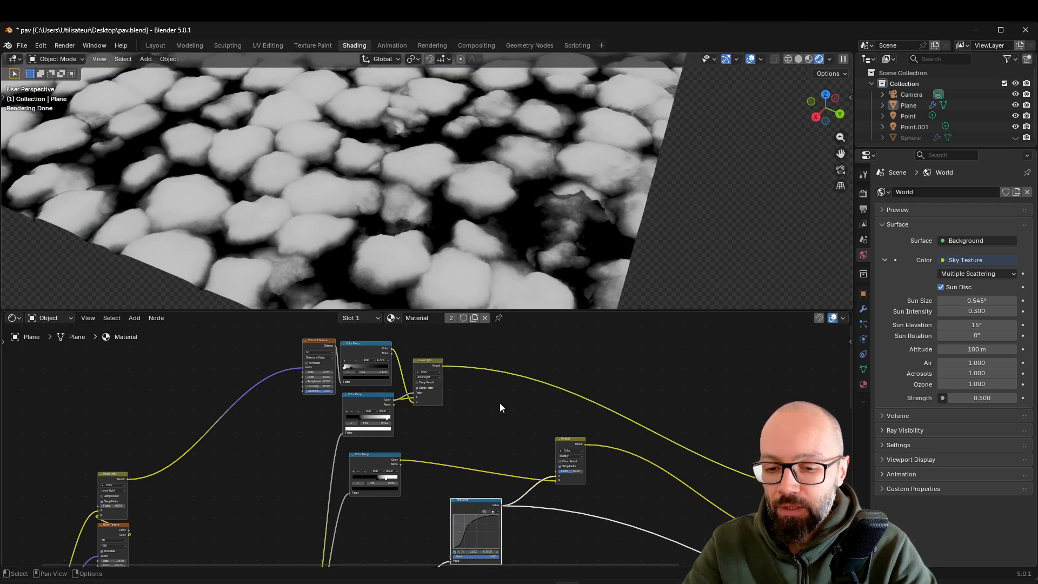
ctrl+shift+click(382, 461)
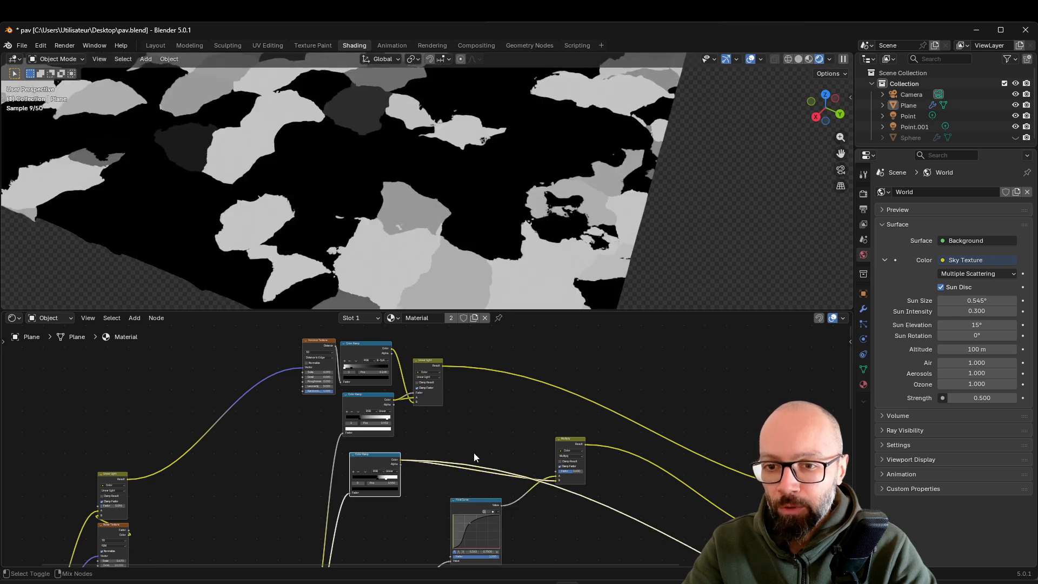
key(ctrl+z)
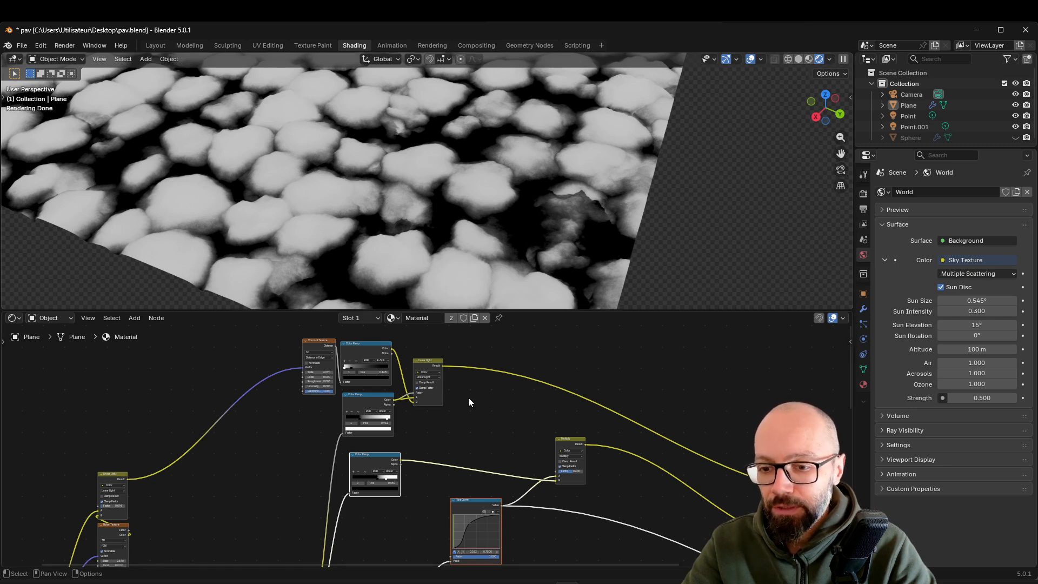
key(ctrl+z)
key(ctrl+z)
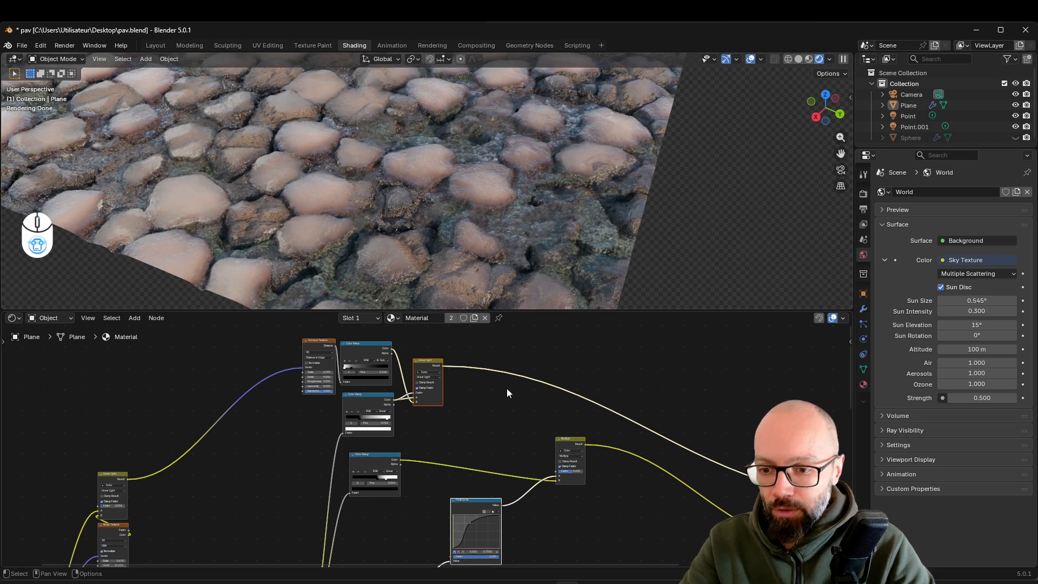
Duplicate the upper mix node onto its output link and connect the Float Curve's value to the copy's Factor and A inputs.
click(435, 360)
key(shift+d)
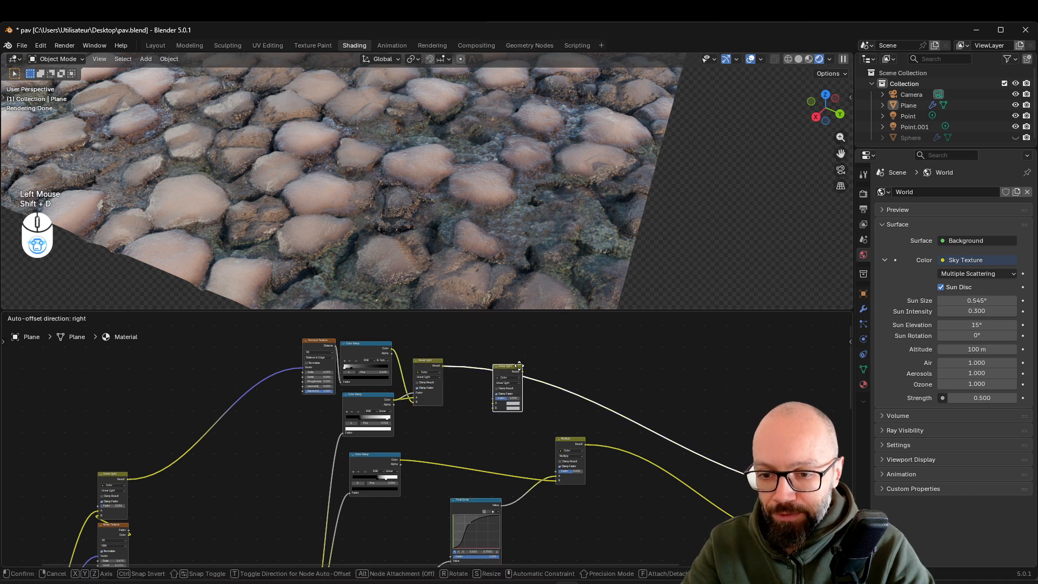
click(518, 367)
drag(502, 506, 492, 398)
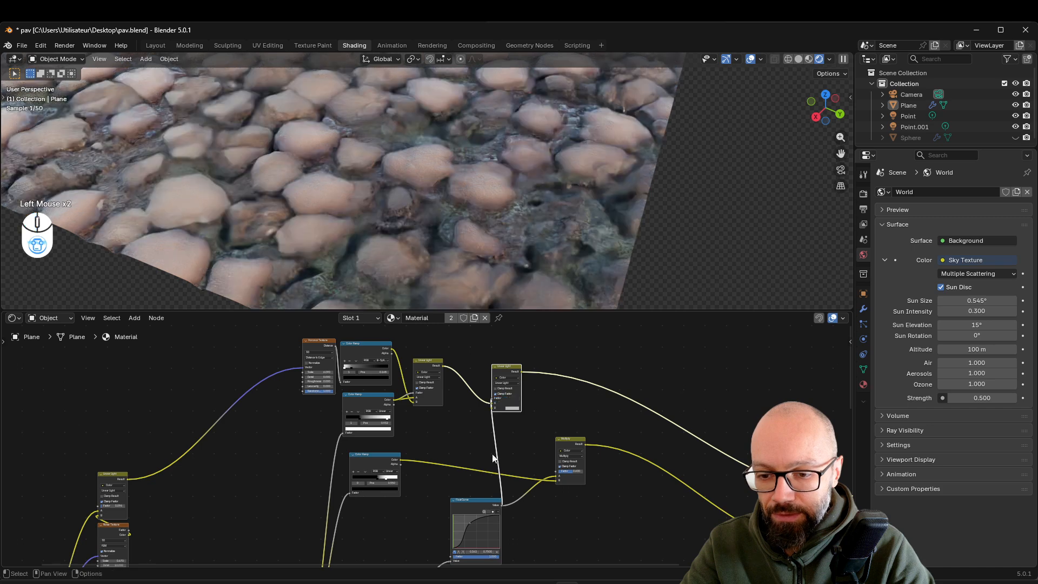
drag(471, 507, 495, 403)
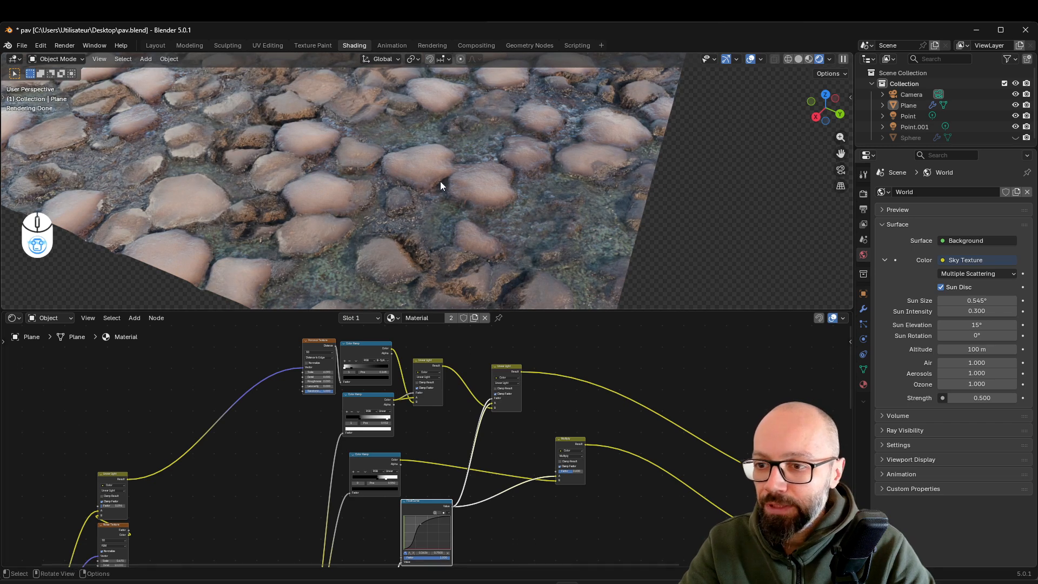
Set the Subtract node's factor to 0.15.
middle_drag(508, 156, 641, 195)
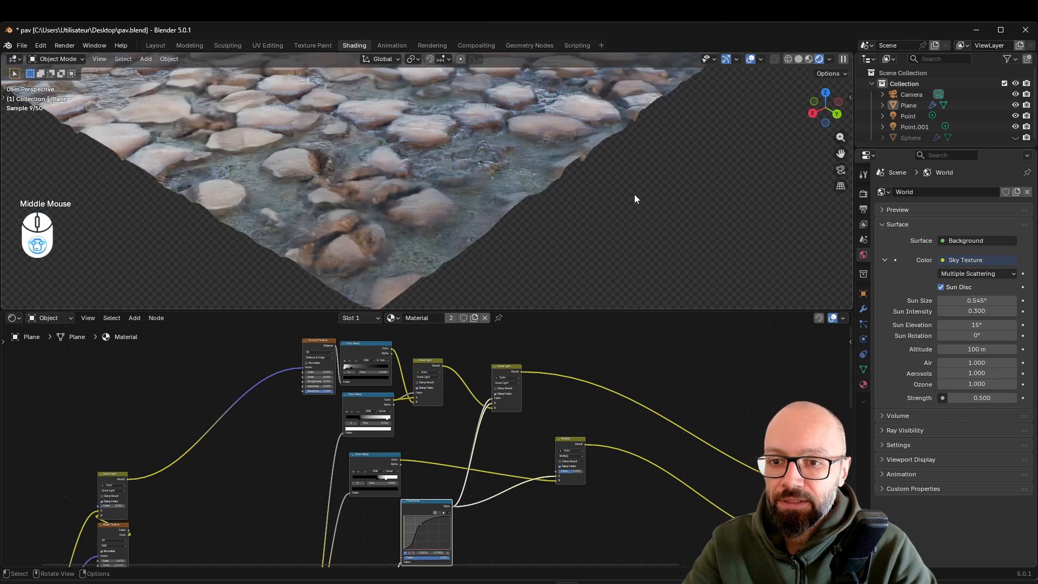
middle_drag(557, 189, 579, 214)
scroll(514, 204, down, 2)
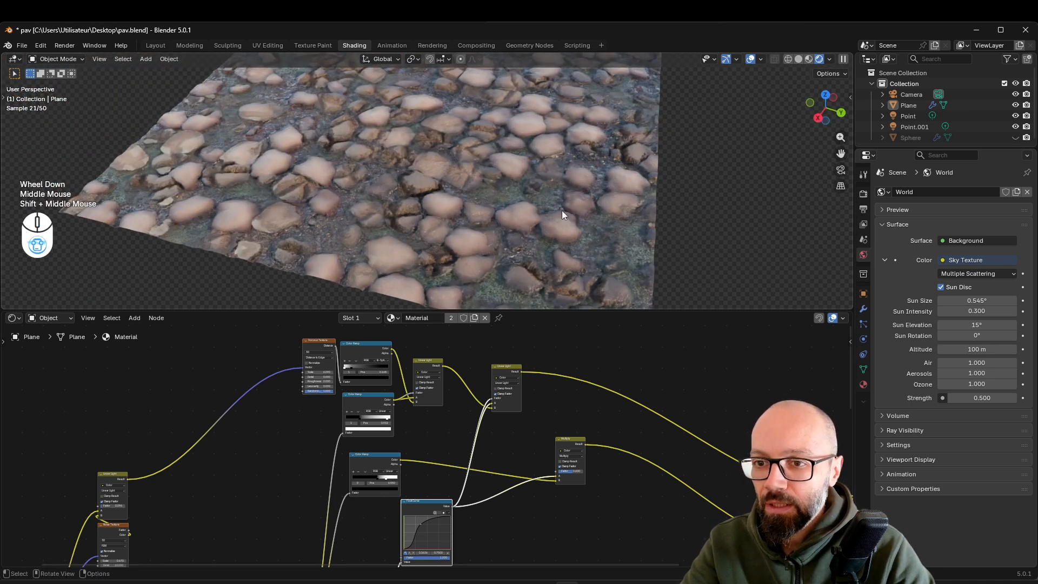
middle_drag(560, 214, 573, 176)
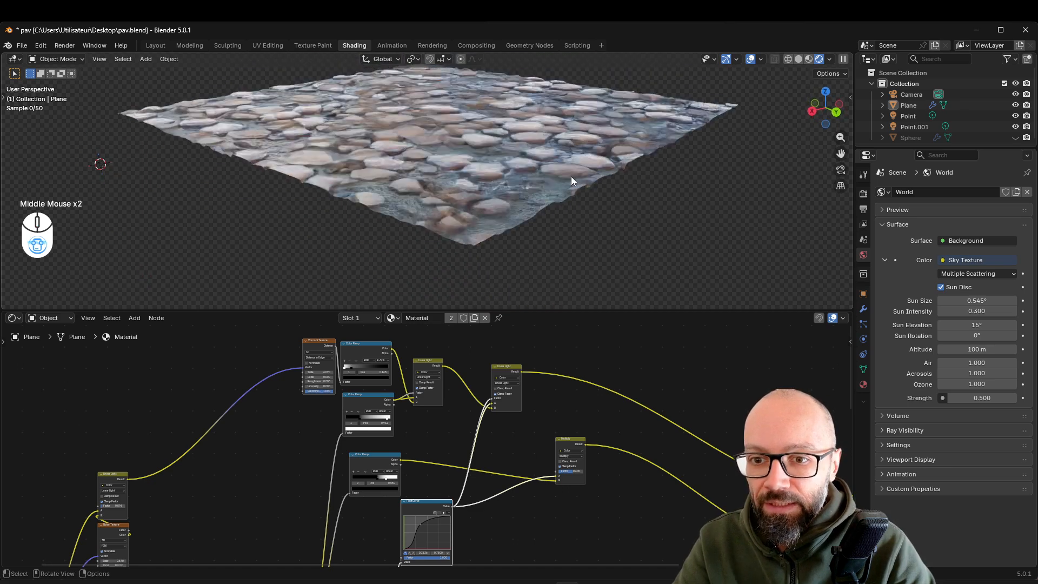
scroll(565, 177, up, 2)
middle_drag(537, 337, 608, 390)
scroll(627, 443, up, 2)
middle_drag(723, 460, 505, 436)
drag(504, 439, 491, 439)
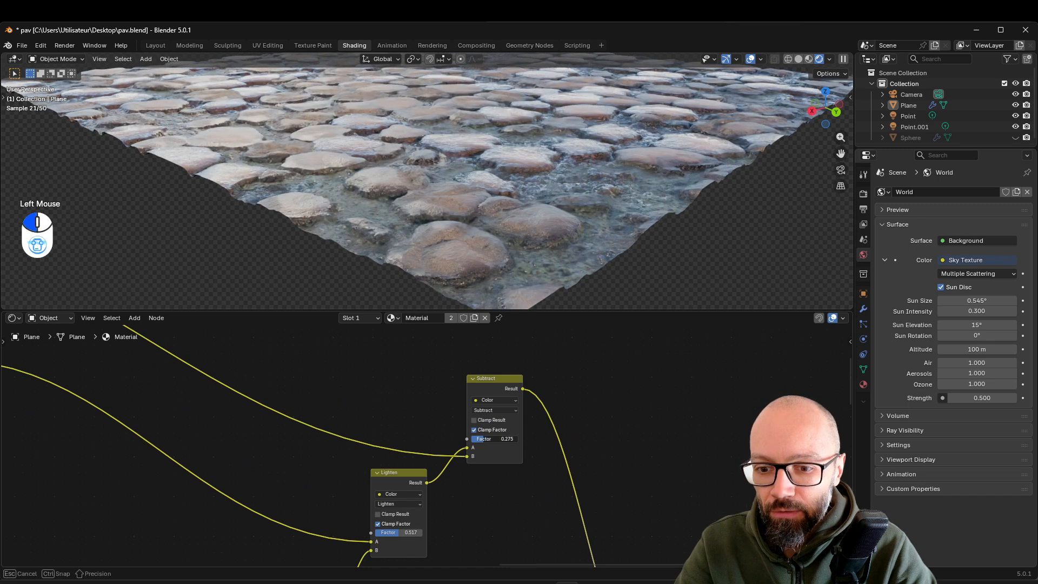
click(484, 439)
text(.15)
key(Return)
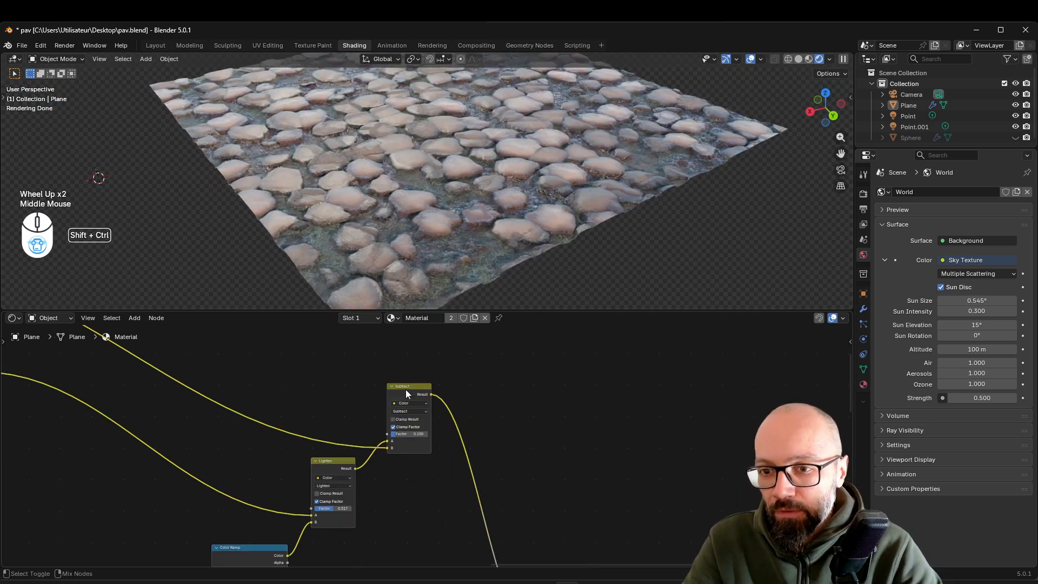
Preview the Subtract node's output as a height mask on the plane, inspect the gaps between stones, and undo the preview.
ctrl+shift+click(405, 389)
middle_drag(500, 254, 514, 241)
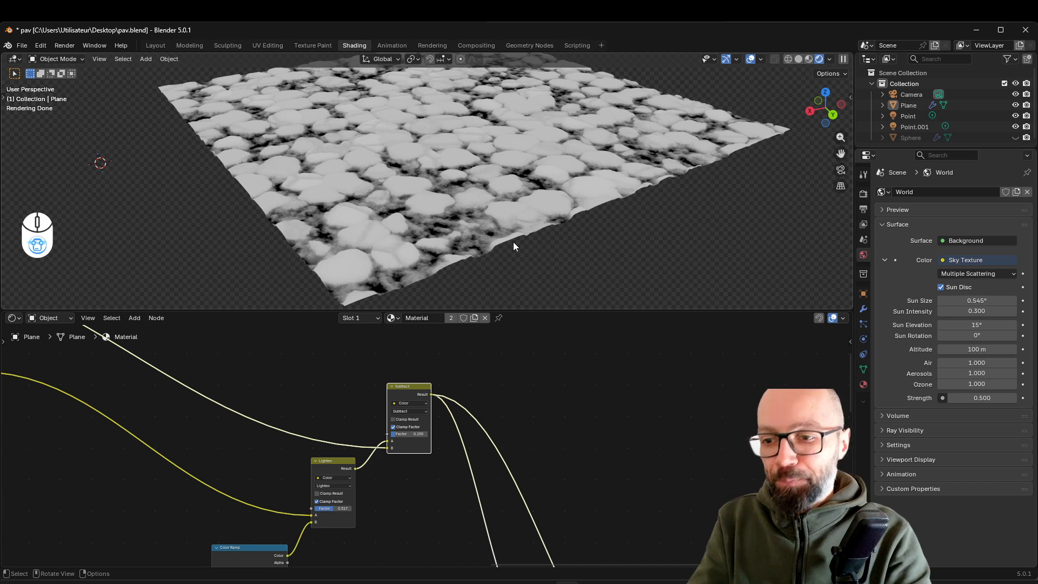
scroll(515, 247, up, 2)
mouse_move(519, 235)
middle_down()
mouse_move(517, 208)
mouse_move(518, 222)
middle_up()
scroll(521, 436, down, 1)
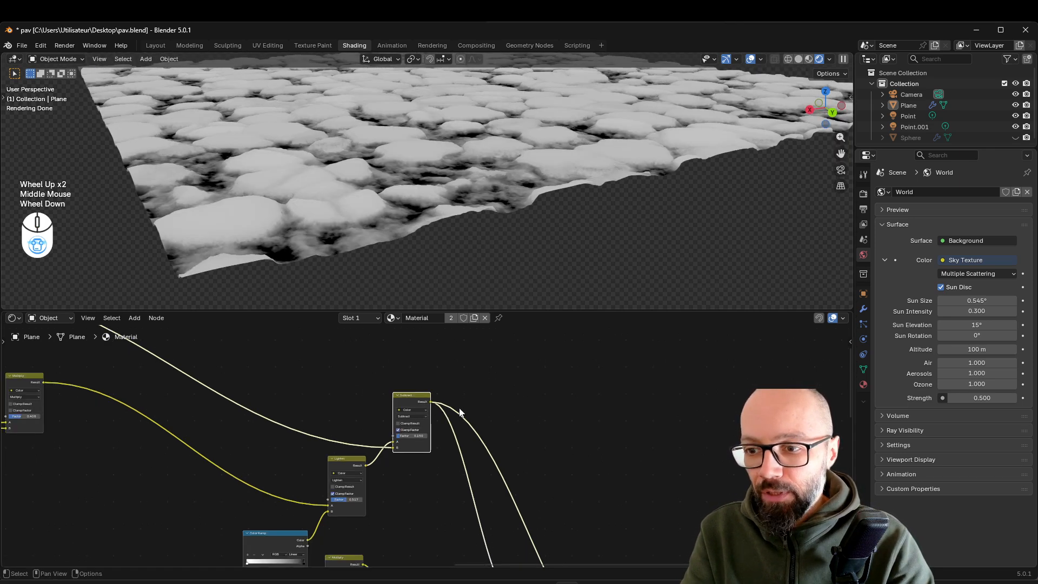
key(ctrl+z)
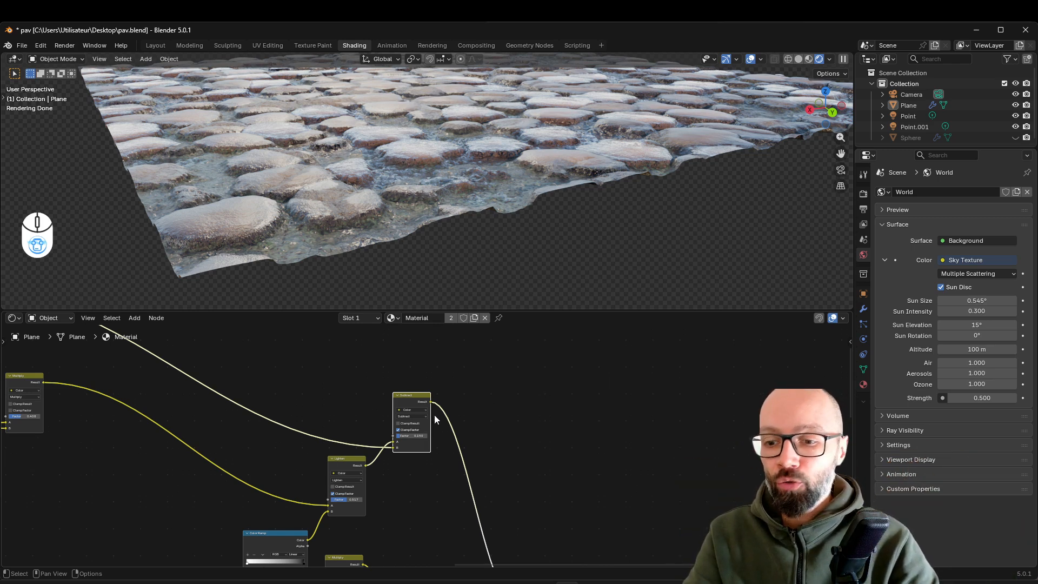
ctrl+shift+click(411, 397)
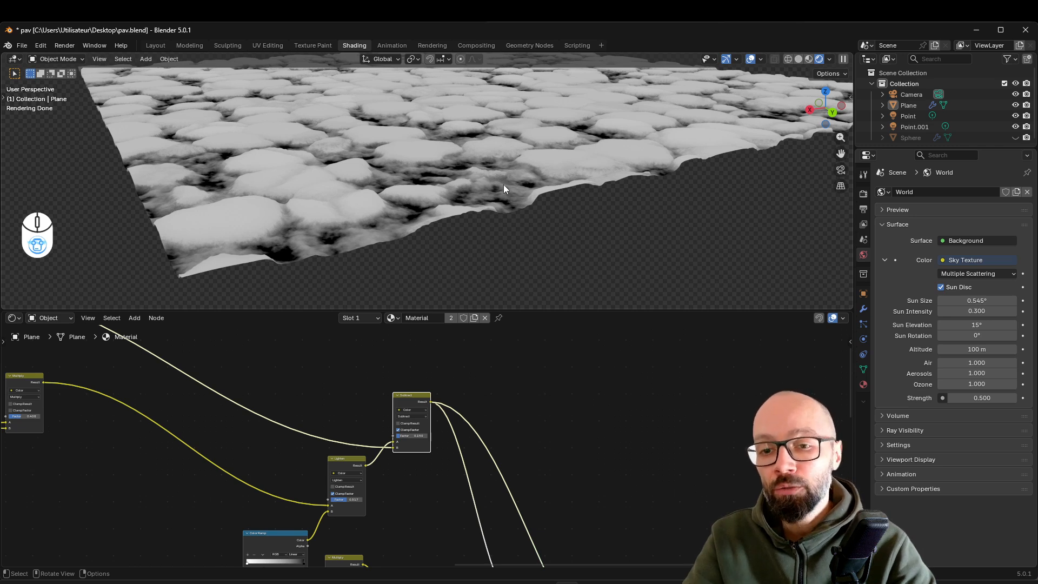
key(ctrl+z)
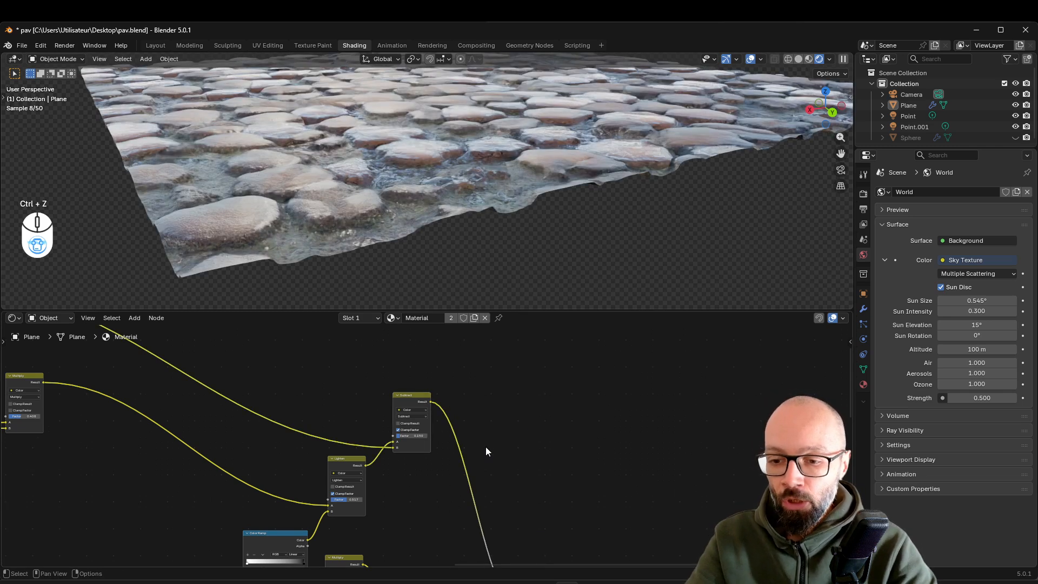
Add a Less Than math node and insert it on the Subtract node's output link.
key(shift+a)
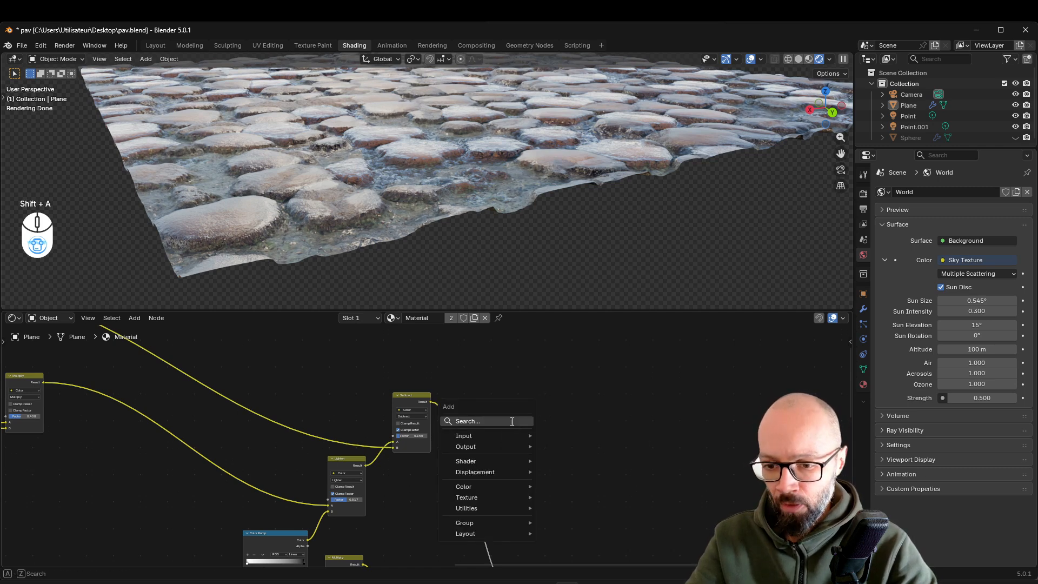
click(511, 420)
text(less)
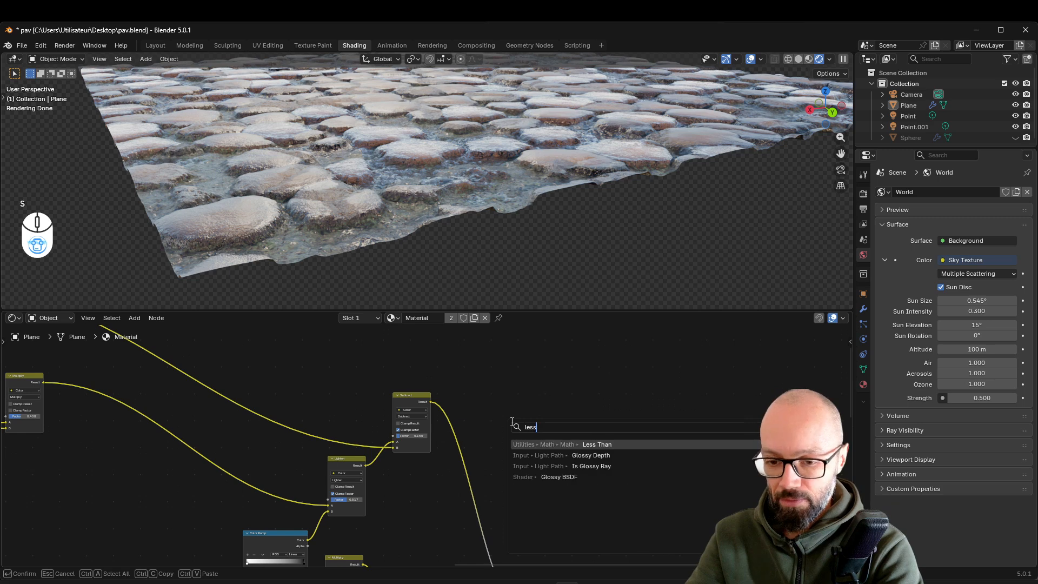
key(Return)
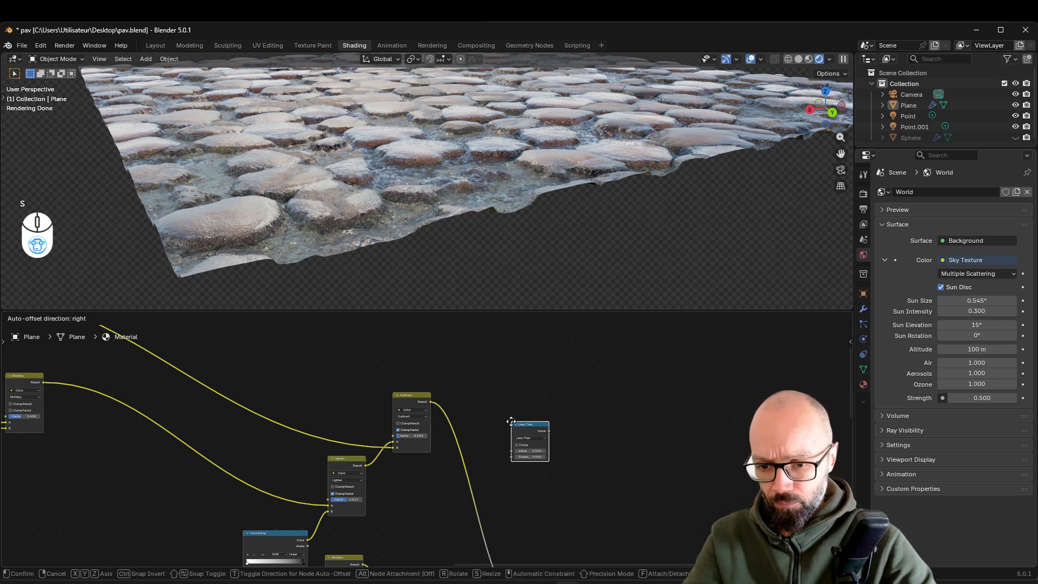
click(492, 416)
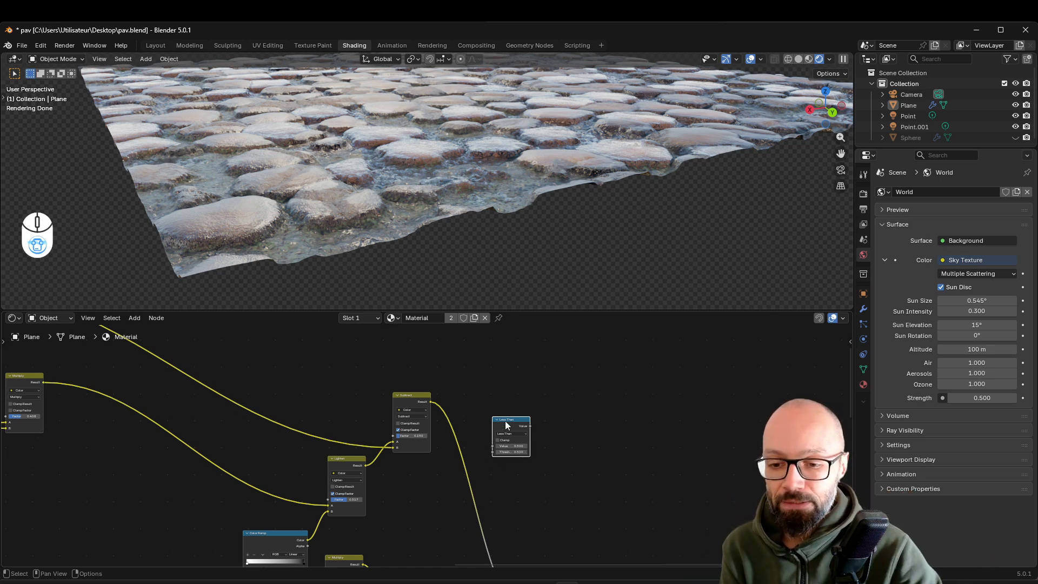
drag(495, 421, 468, 407)
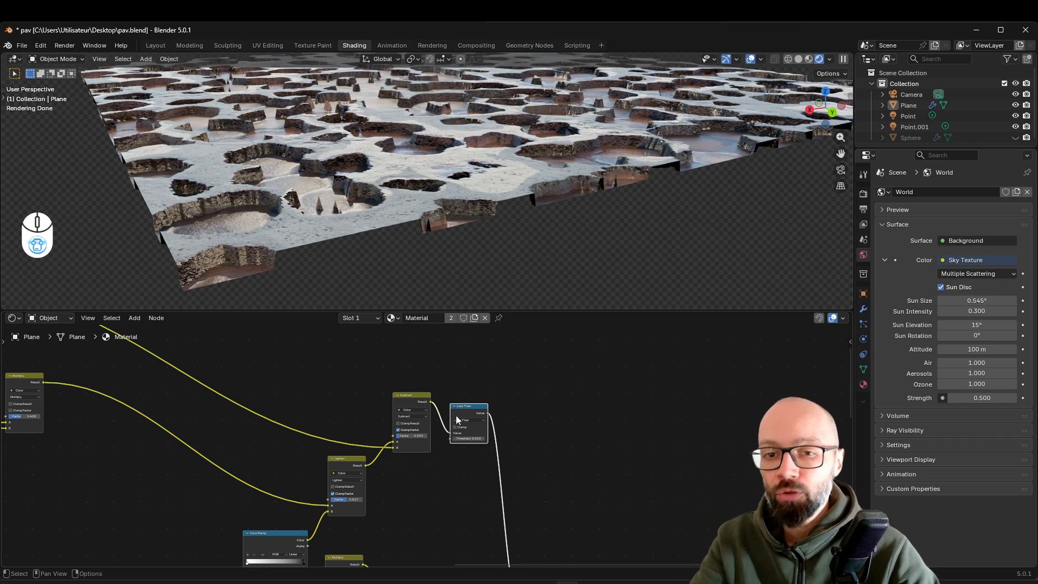
Inspect up close how the Less Than node changes the plane's displacement, and undo the last node edit.
scroll(433, 437, up, 2)
scroll(547, 193, up, 3)
scroll(541, 195, down, 1)
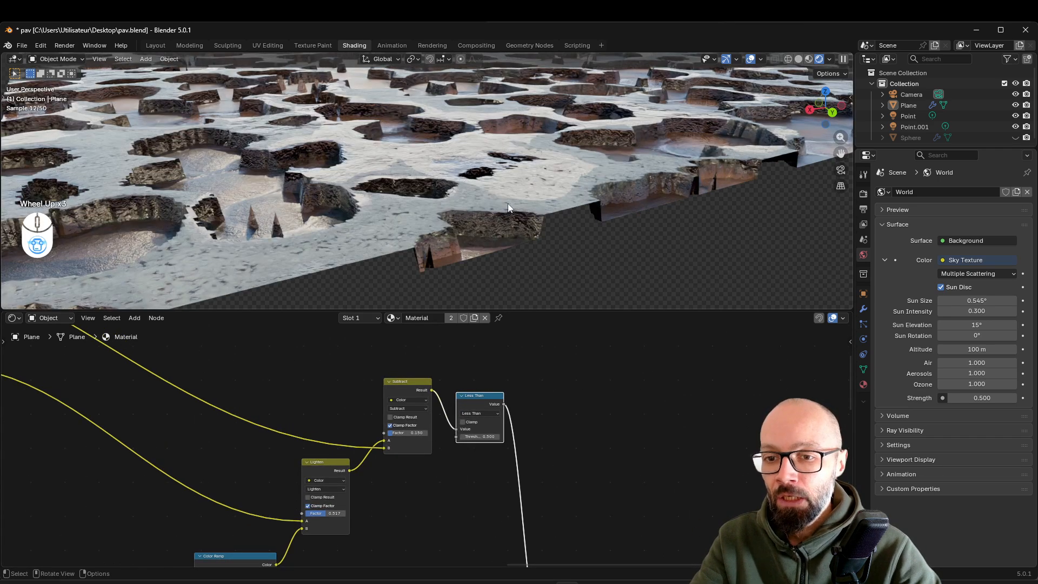
middle_drag(507, 203, 536, 211)
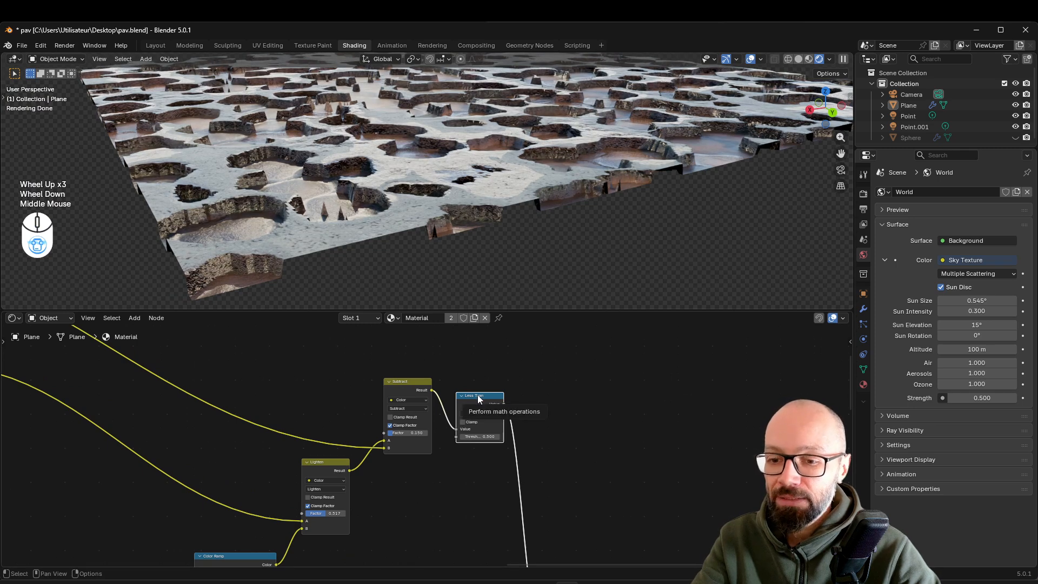
middle_drag(598, 426, 462, 390)
shift+drag(361, 413, 441, 400)
key(ctrl+z)
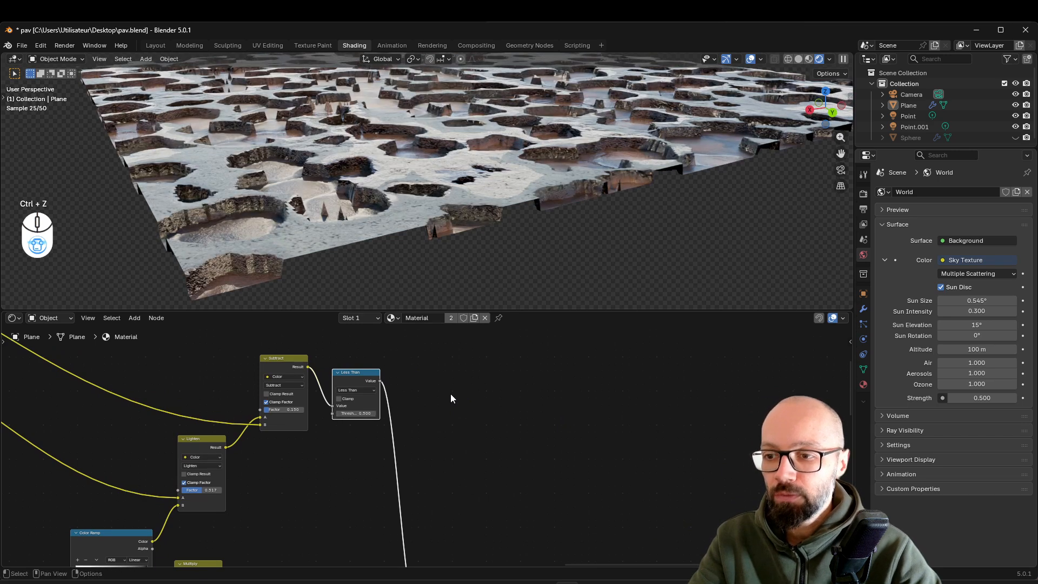
Add a Mix Color node with the Value blend mode in the empty area beside the Less Than node.
key(shift+a)
click(472, 390)
text(mixc)
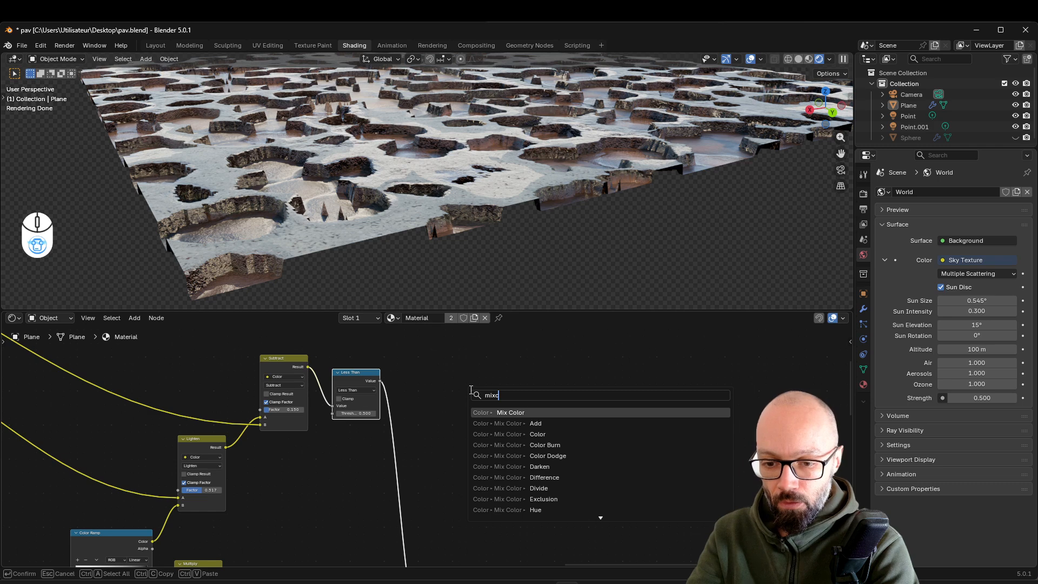
key(BackSpace)
key(BackSpace)
key(BackSpace)
key(BackSpace)
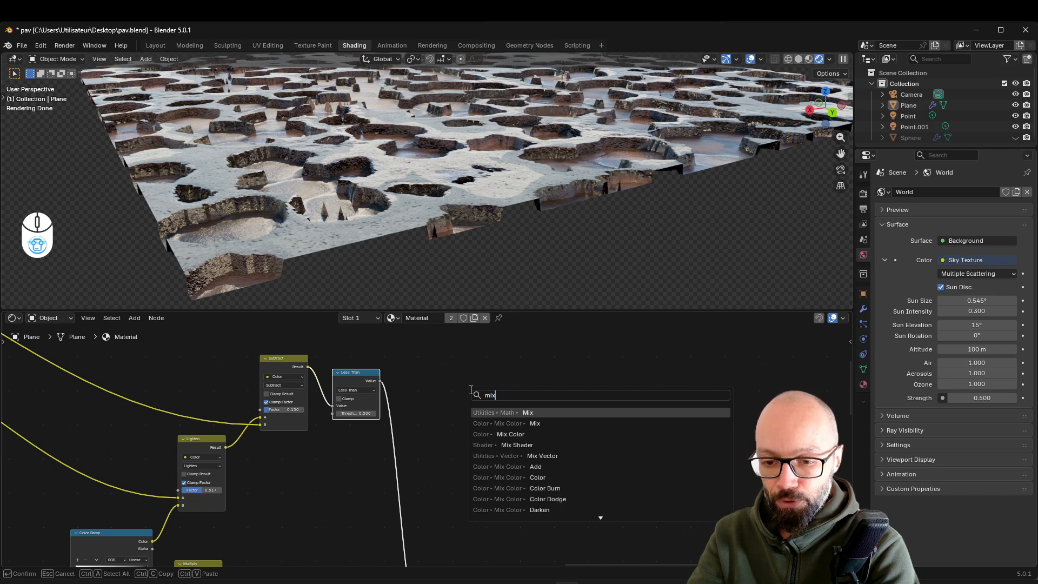
text(value)
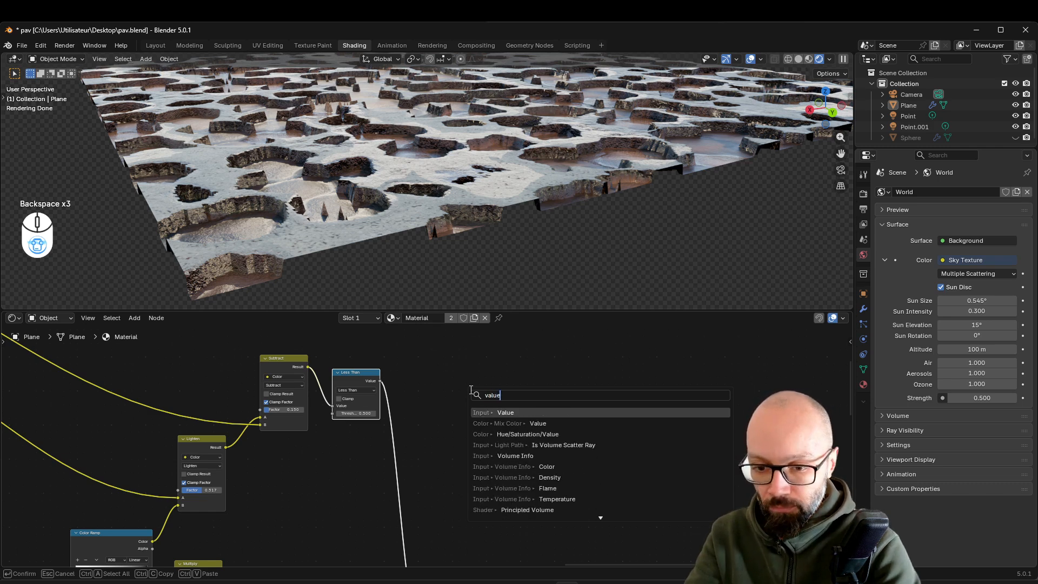
key(Down)
key(Return)
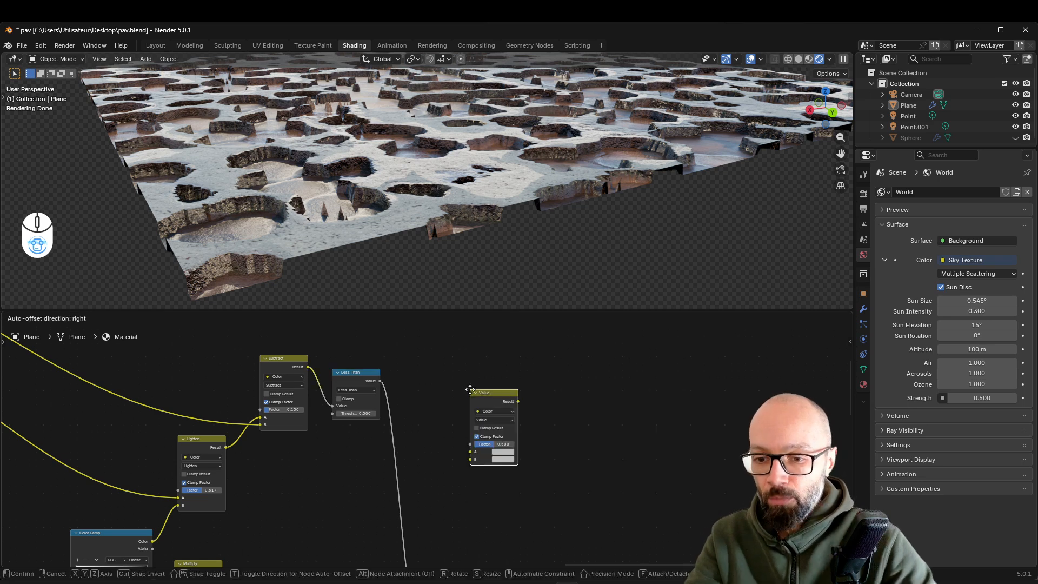
click(470, 389)
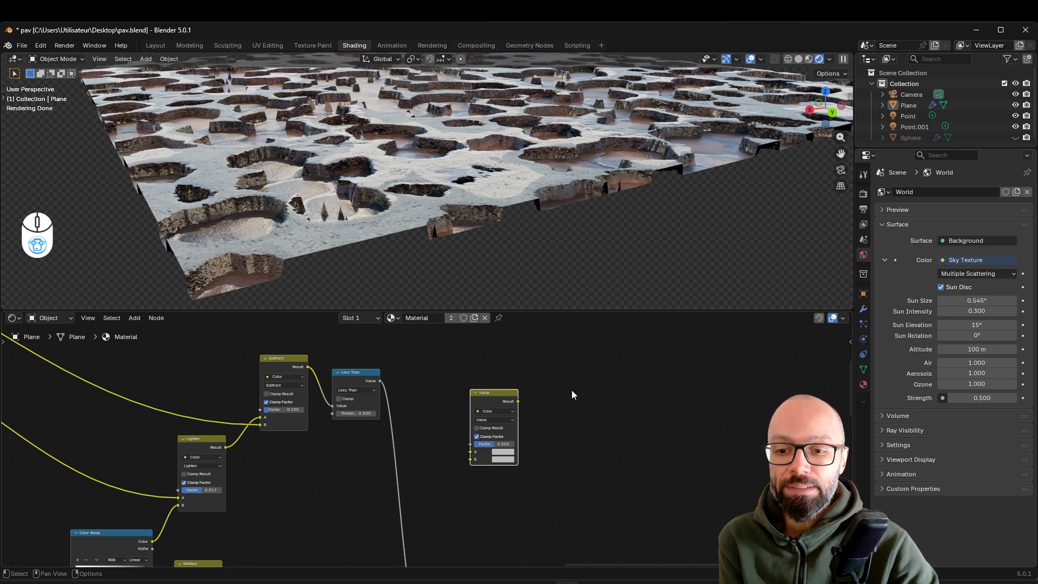
Insert the Value mix node on the Less Than node's output link.
drag(494, 394, 454, 417)
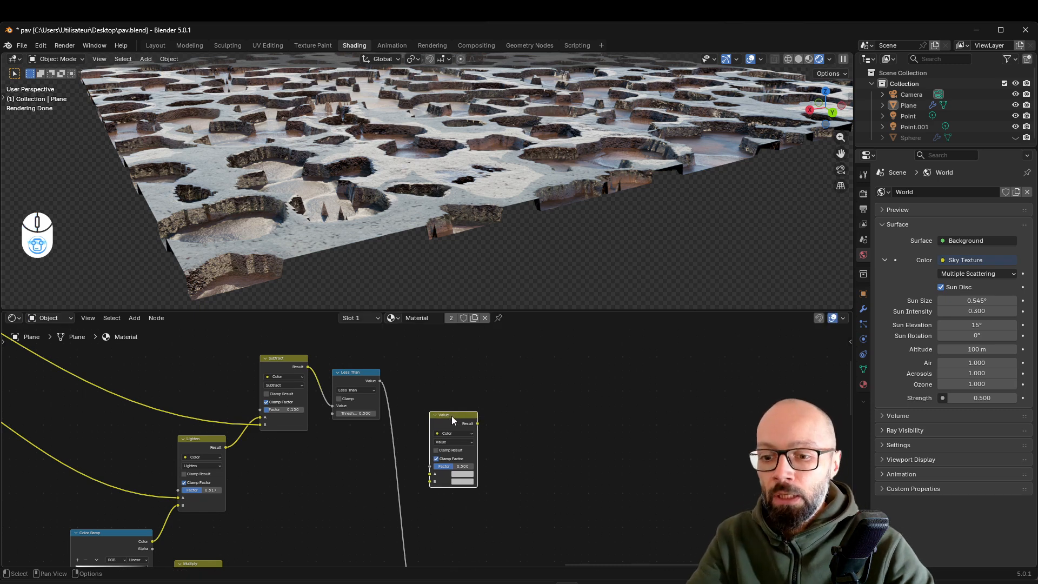
drag(454, 417, 416, 405)
scroll(425, 447, up, 2)
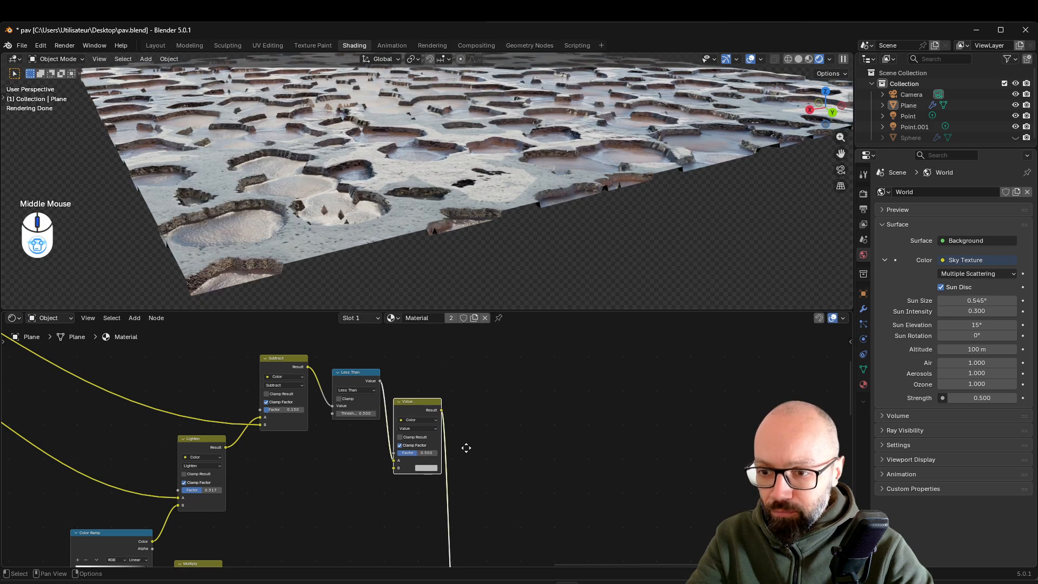
Add a Value input node below the Subtract node and connect it to the Less Than node's Threshold.
key(shift+a)
click(354, 438)
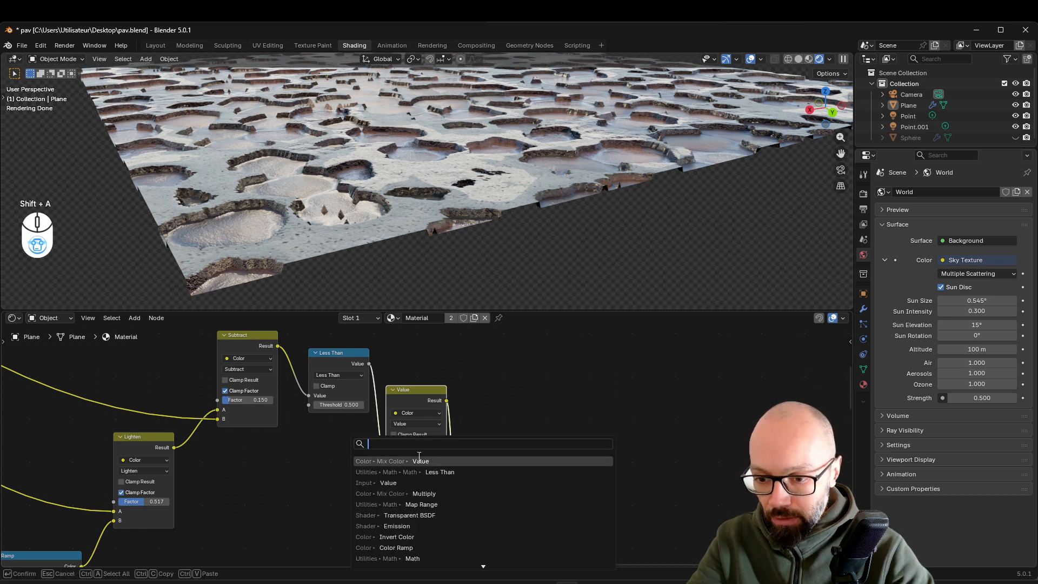
click(403, 483)
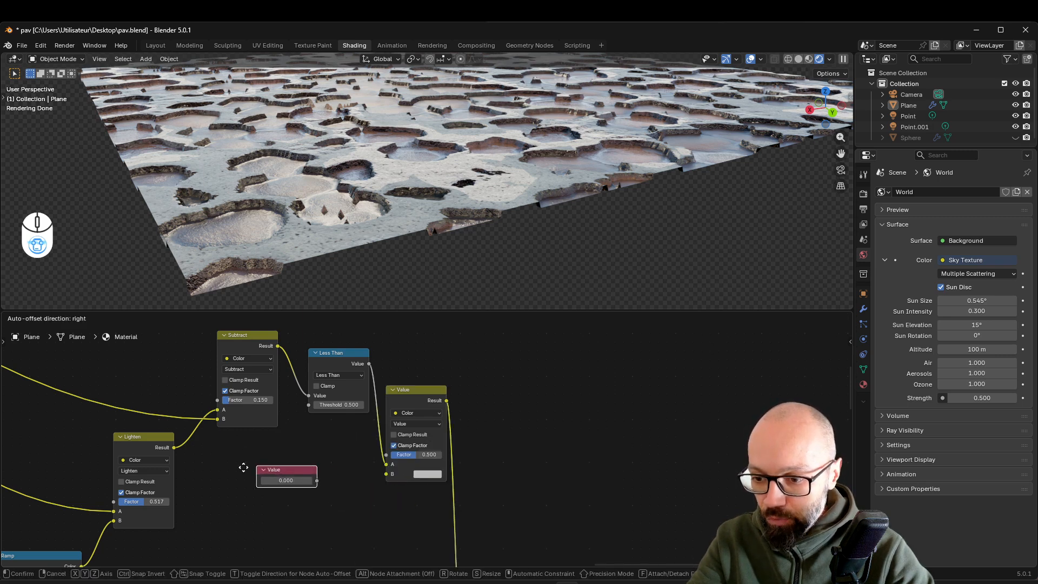
click(267, 468)
drag(286, 480, 306, 457)
drag(306, 457, 308, 405)
Wire the mix node with Less Than into Factor, Subtract into A and the Value input into B, and space the nodes apart.
drag(279, 478, 387, 455)
drag(277, 347, 393, 466)
drag(339, 353, 346, 324)
drag(419, 399, 461, 373)
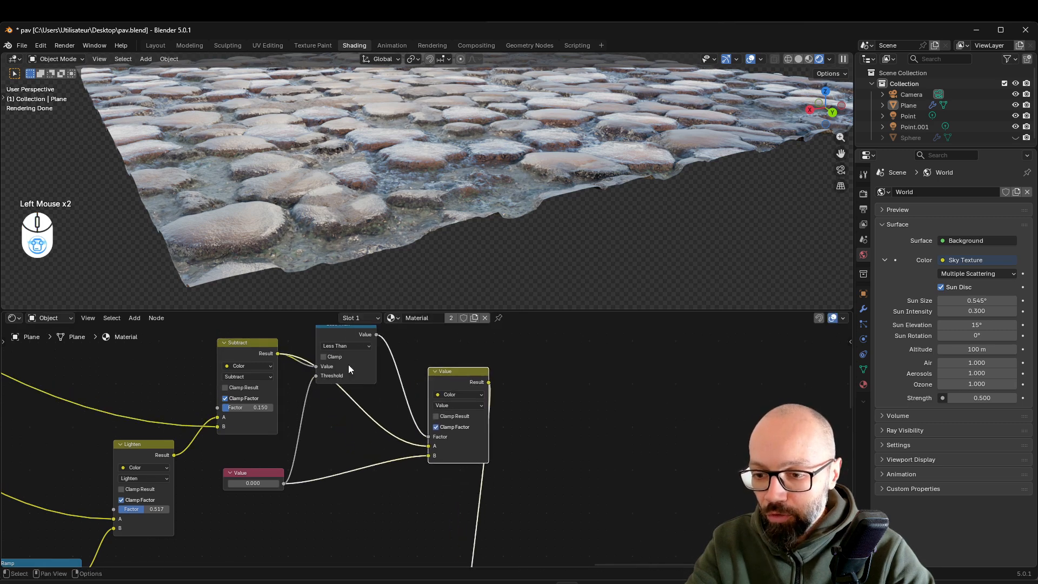
Preview the Less Than node's output on the plane and set the Value input node to 0.260.
middle_drag(355, 377, 353, 460)
drag(344, 410, 361, 385)
ctrl+shift+click(357, 384)
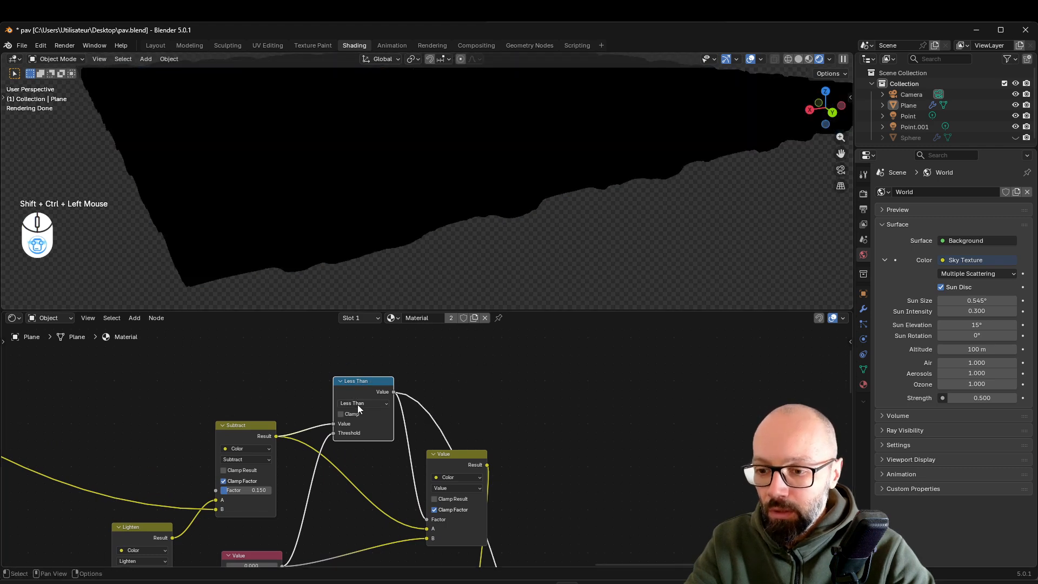
middle_drag(331, 480, 368, 433)
shift+drag(289, 519, 320, 519)
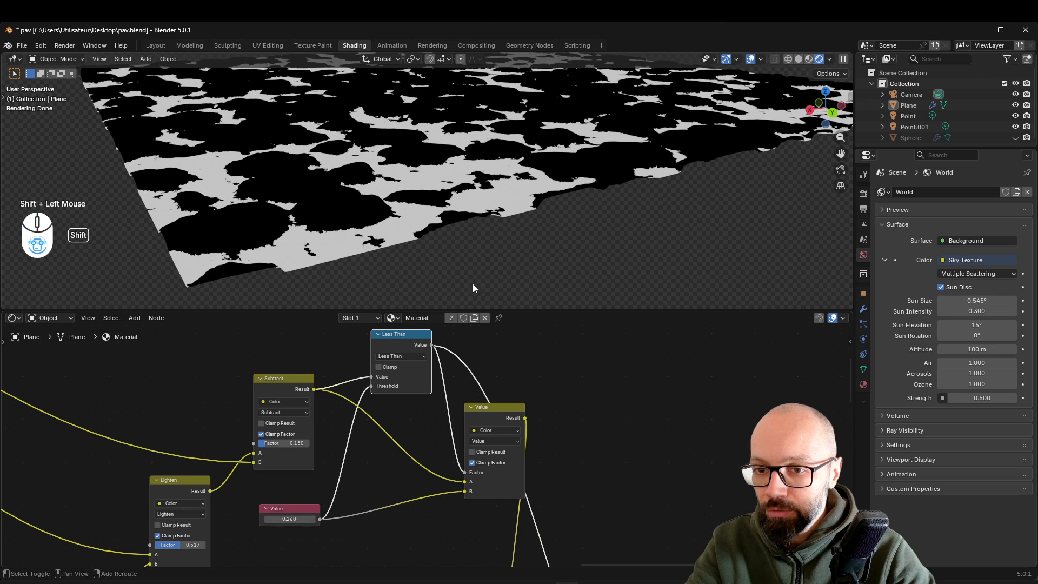
Inspect the Less Than mask from other angles and raise the Value input node to 0.450.
middle_drag(542, 179, 390, 233)
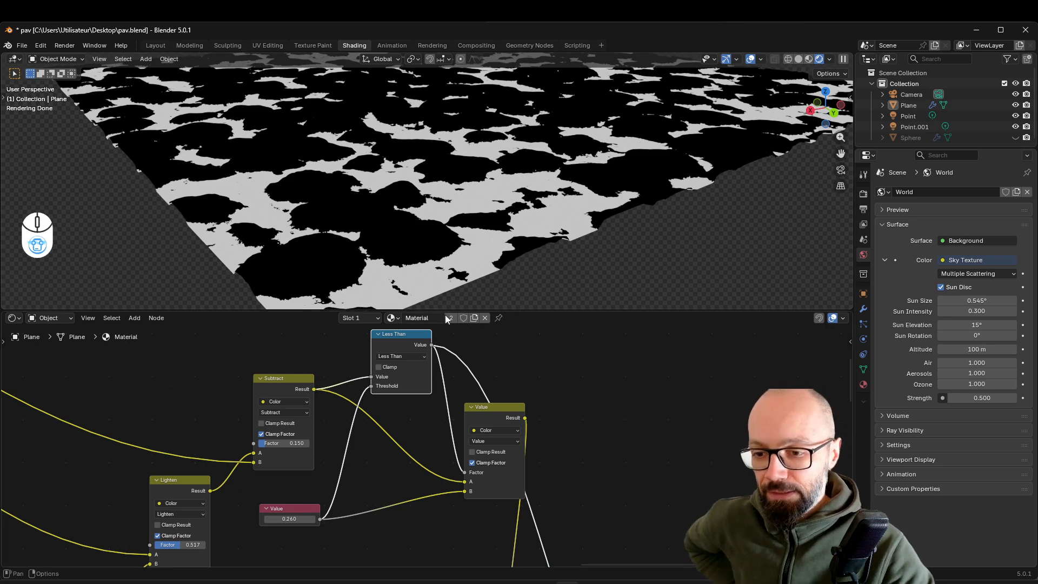
middle_drag(540, 255, 505, 271)
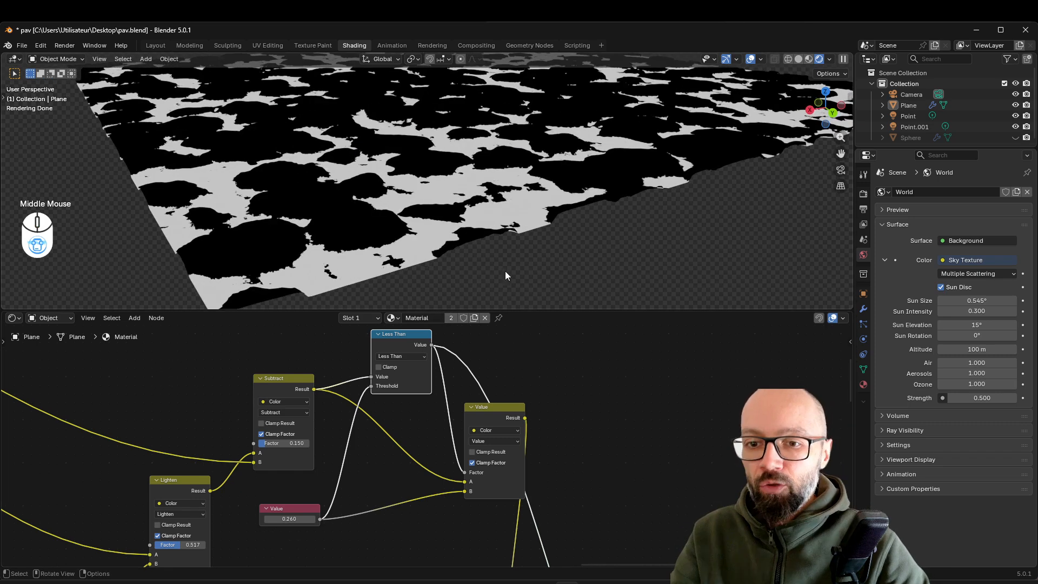
mouse_move(303, 516)
shift+mouse_down()
mouse_move(373, 516)
mouse_move(324, 516)
shift+mouse_up()
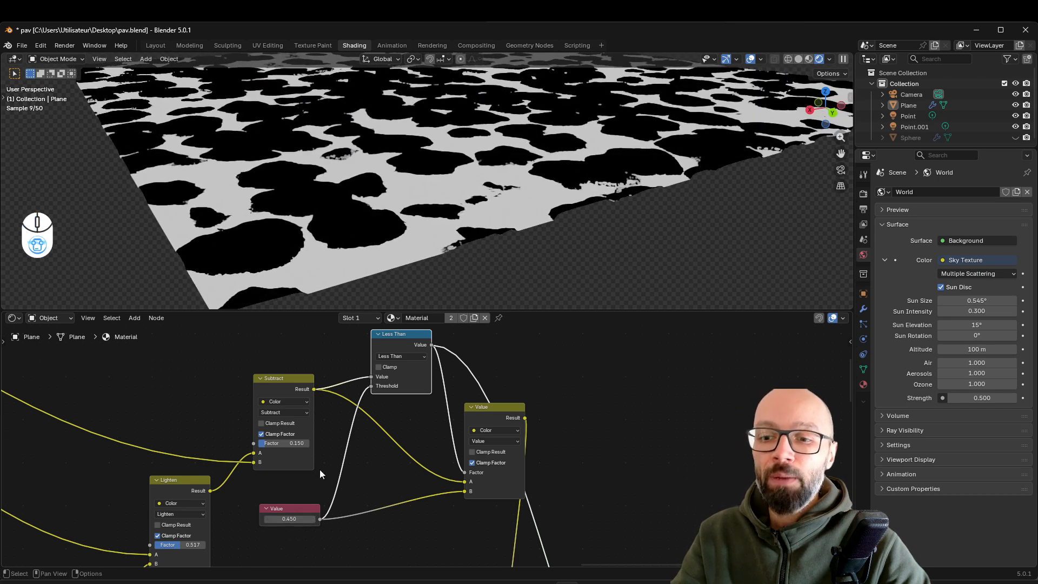
Compare the Subtract node's preview with the Less Than mask and set the Value input node to 0.230.
ctrl+shift+click(287, 388)
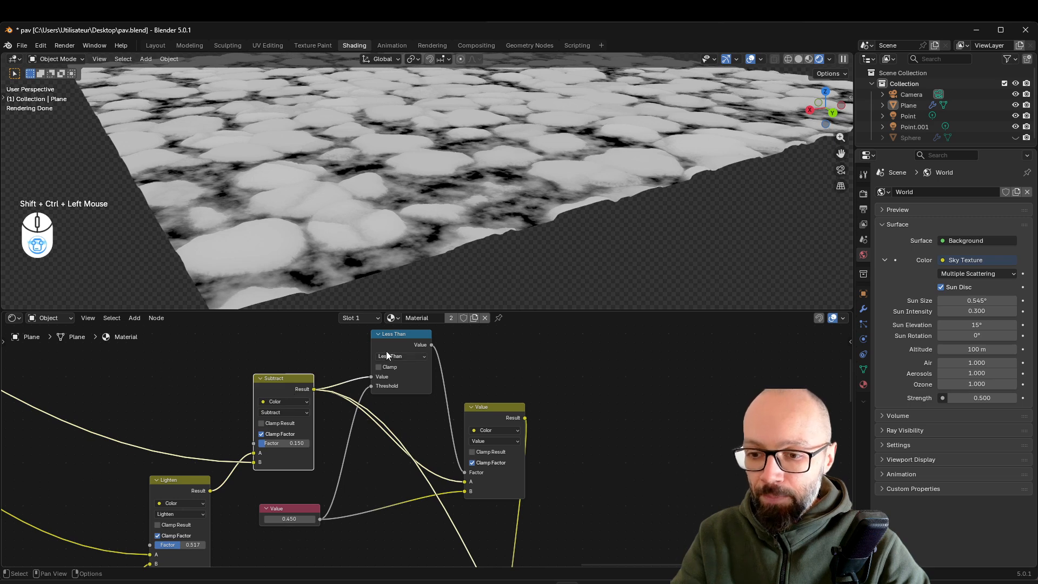
ctrl+shift+click(409, 334)
drag(290, 519, 280, 519)
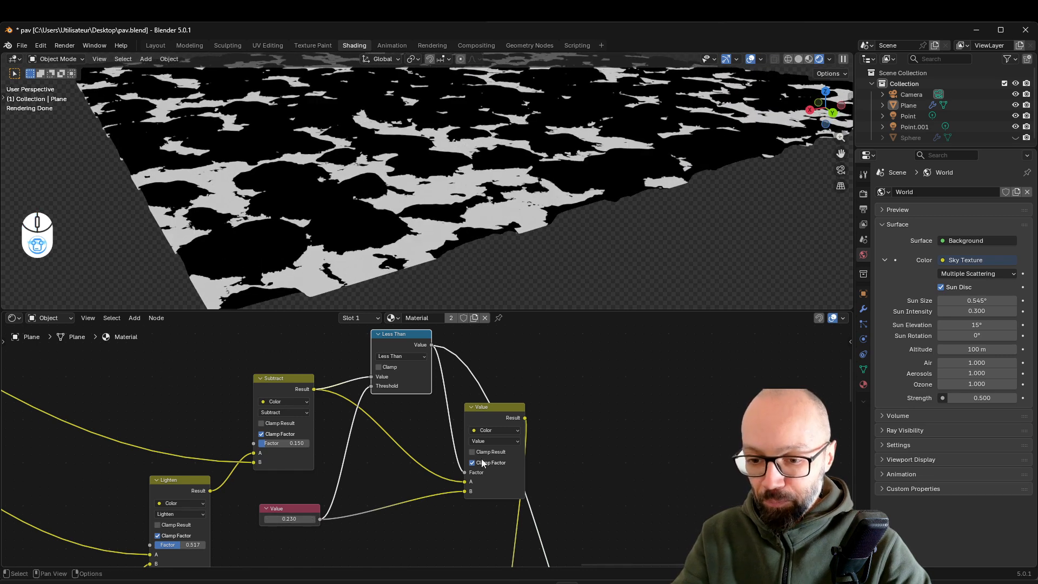
Preview the Value mix node's output on the plane and review how the Subtract and Less Than nodes feed it.
ctrl+shift+click(500, 412)
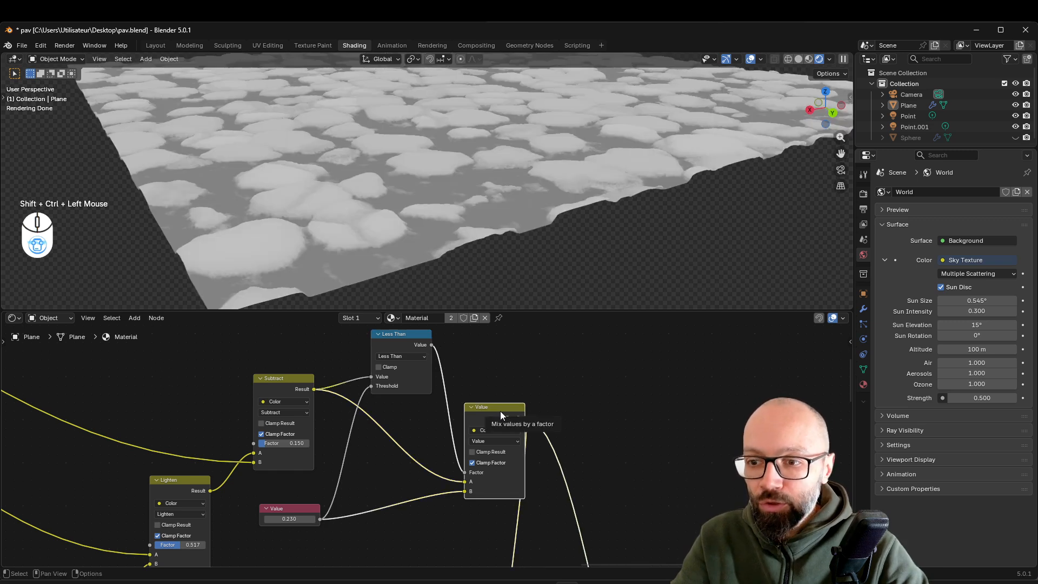
middle_drag(548, 467, 518, 453)
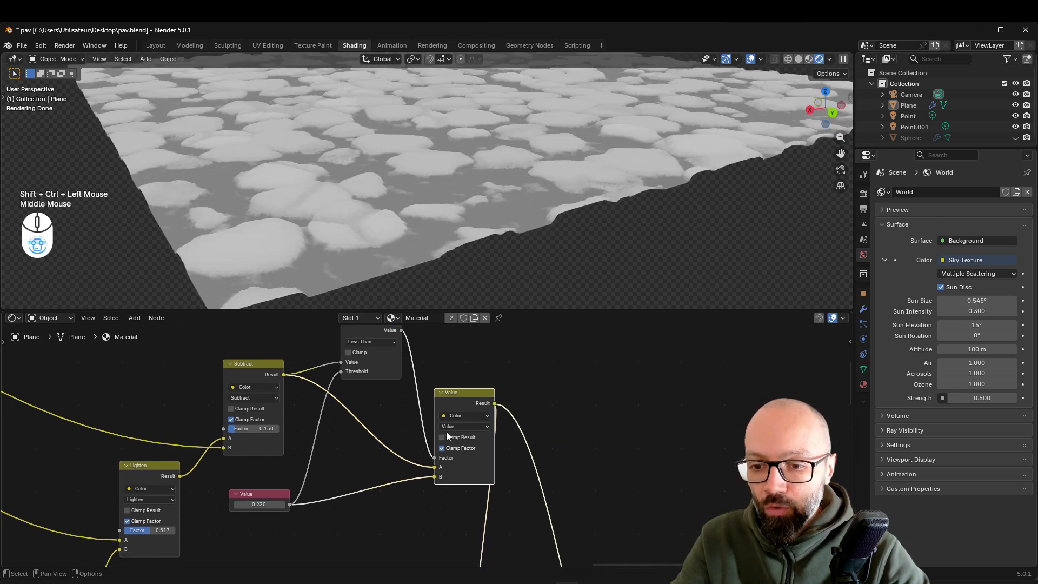
click(256, 379)
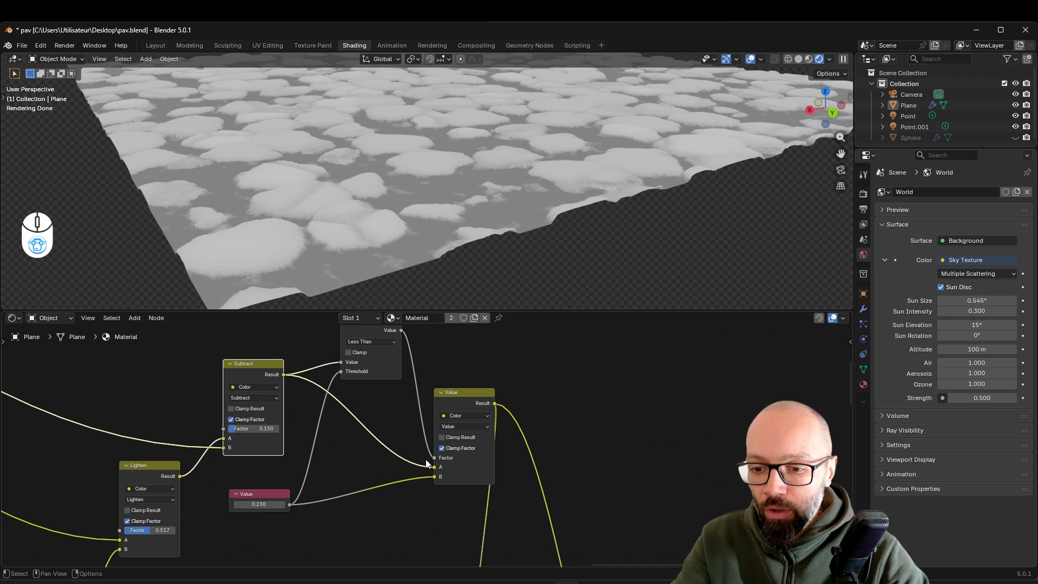
middle_drag(368, 332, 370, 360)
drag(370, 360, 374, 368)
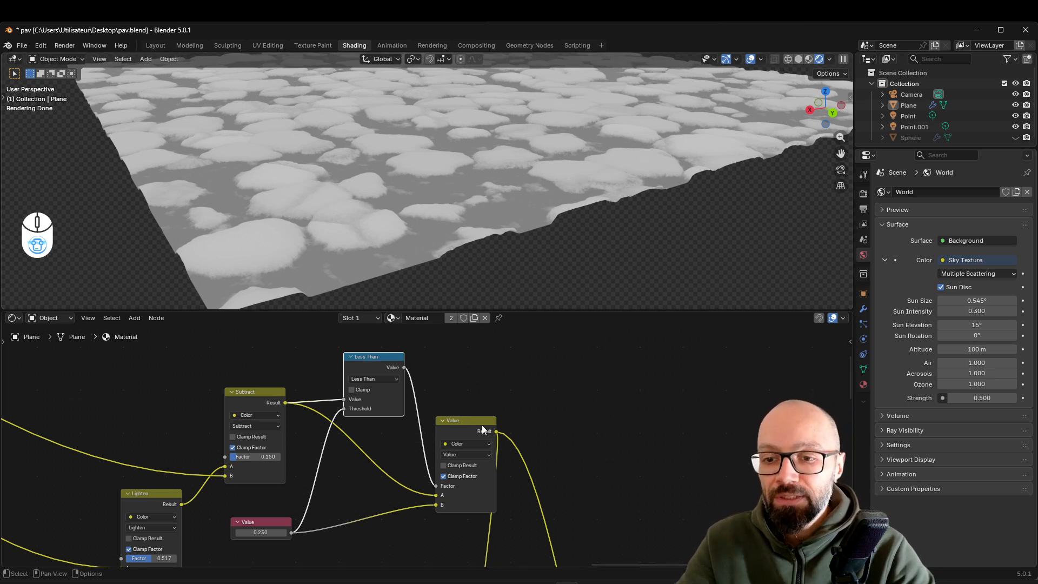
Set the Value input node to 0.190 and move the mix and Less Than nodes closer together.
mouse_move(260, 533)
shift+mouse_down()
mouse_move(303, 532)
mouse_move(238, 532)
mouse_move(267, 531)
shift+mouse_up()
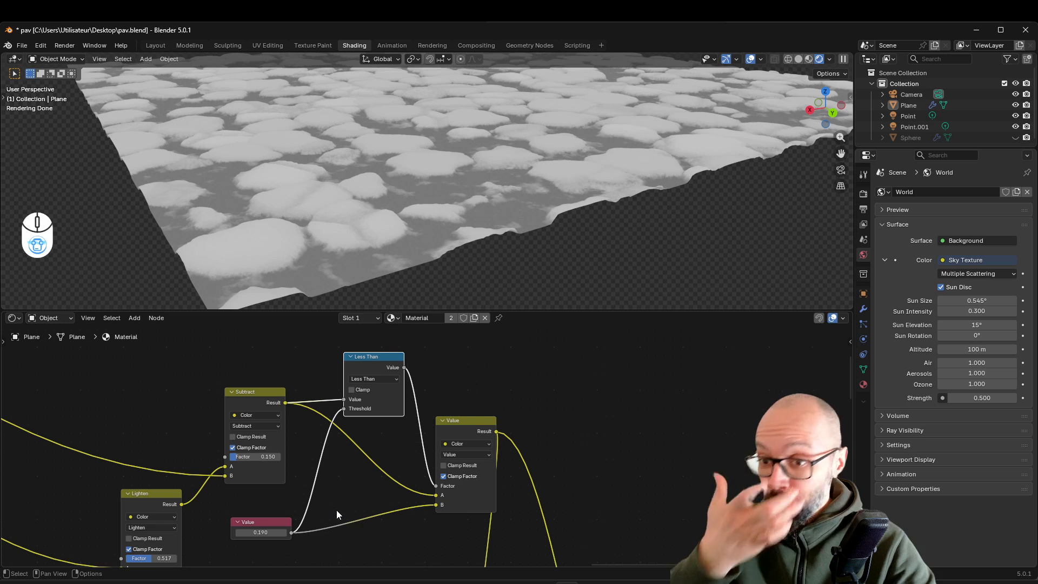
click(459, 424)
drag(459, 424, 449, 419)
drag(426, 501, 426, 501)
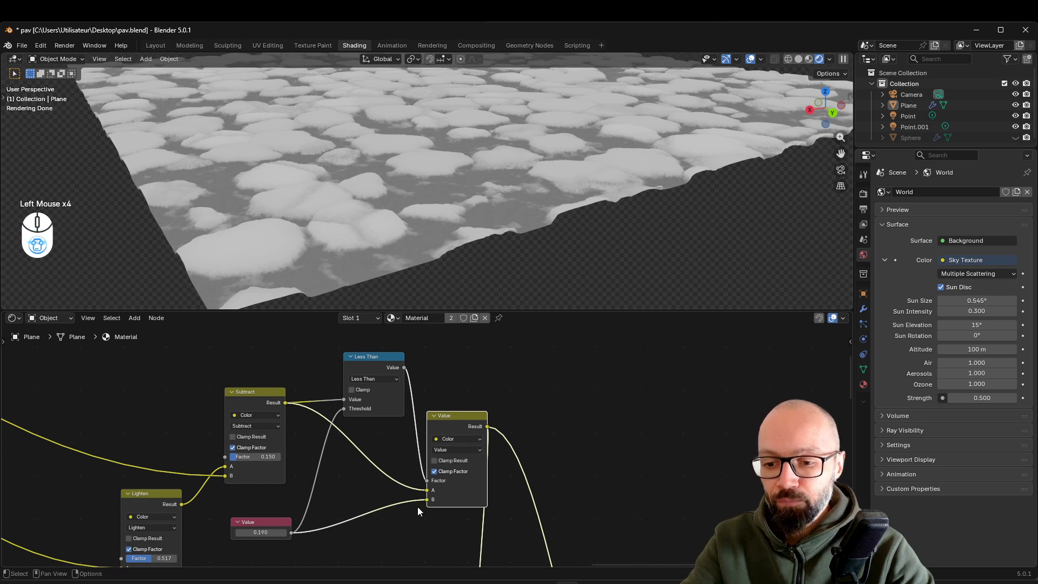
drag(379, 370, 374, 379)
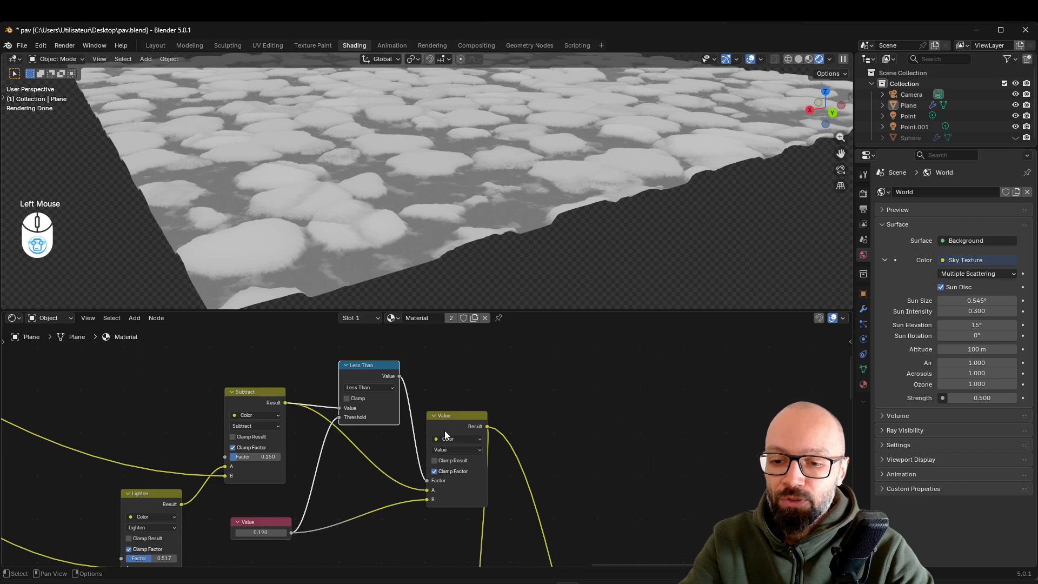
Switch the plane's preview back to the Principled BSDF shader.
scroll(476, 454, down, 5)
middle_drag(504, 471, 464, 385)
scroll(455, 450, up, 2)
middle_drag(455, 450, 443, 435)
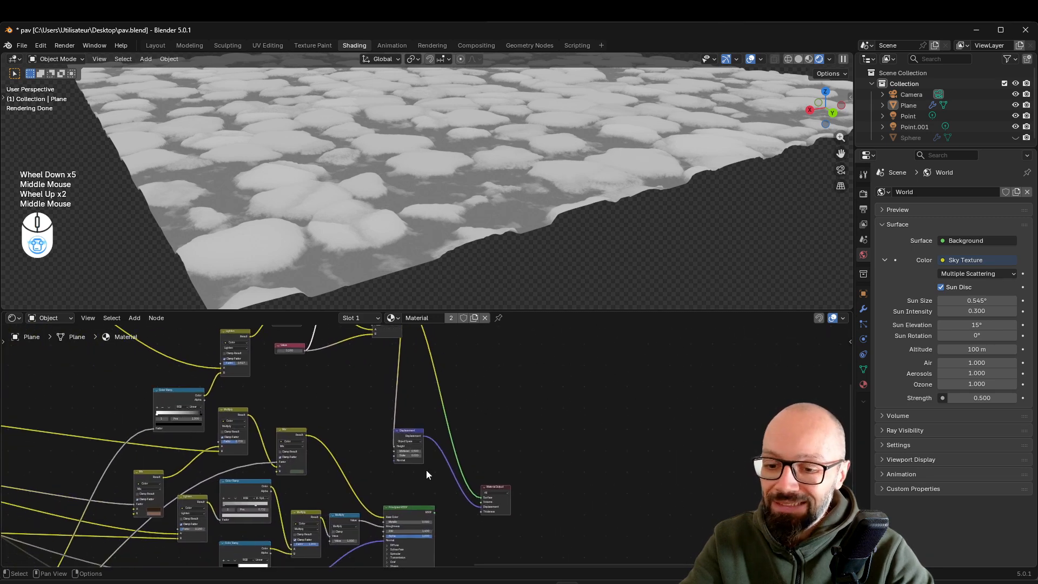
ctrl+shift+click(420, 507)
Set the Value input node to 0.400 and inspect the flattened gaps between the stones.
middle_drag(315, 377, 327, 484)
scroll(355, 535, up, 3)
mouse_move(349, 487)
shift+mouse_down()
mouse_move(392, 488)
mouse_move(333, 488)
mouse_move(365, 488)
shift+mouse_up()
middle_drag(537, 215, 553, 238)
middle_drag(478, 227, 518, 215)
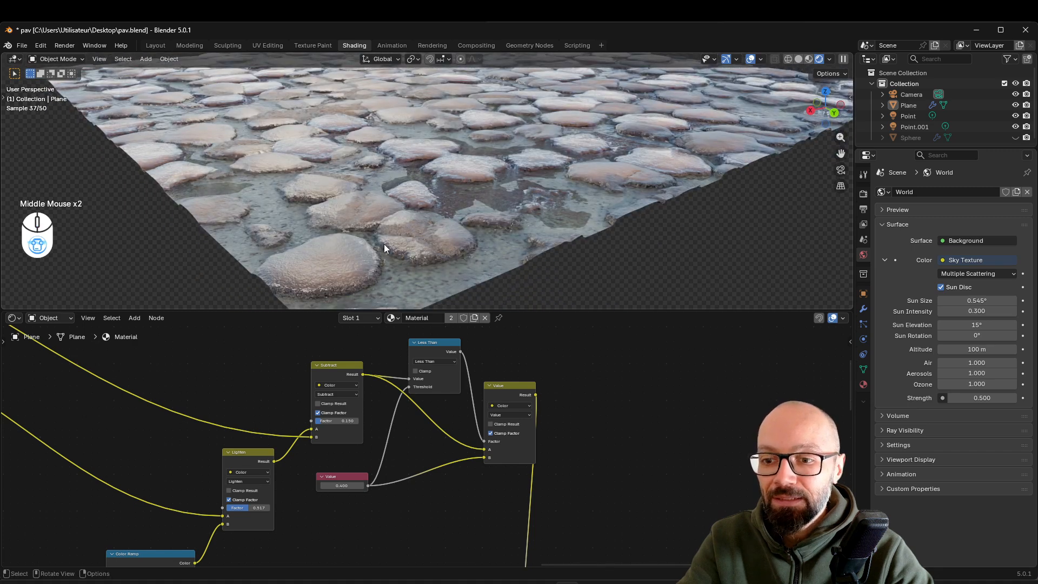
Move the Displacement, Principled BSDF and Material Output nodes away from the mask nodes, and shift Displacement back toward the mix node.
scroll(502, 515, down, 2)
middle_drag(502, 515, 528, 436)
drag(529, 436, 425, 511)
key(g)
click(505, 538)
middle_drag(465, 414, 462, 417)
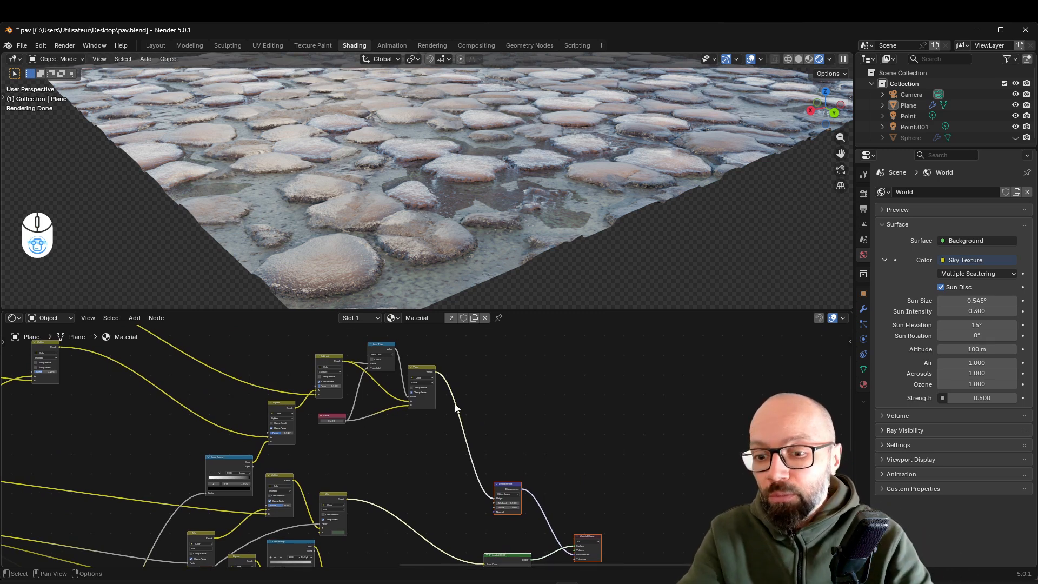
click(503, 489)
drag(509, 492, 469, 470)
middle_drag(526, 459, 527, 459)
middle_drag(467, 469, 389, 408)
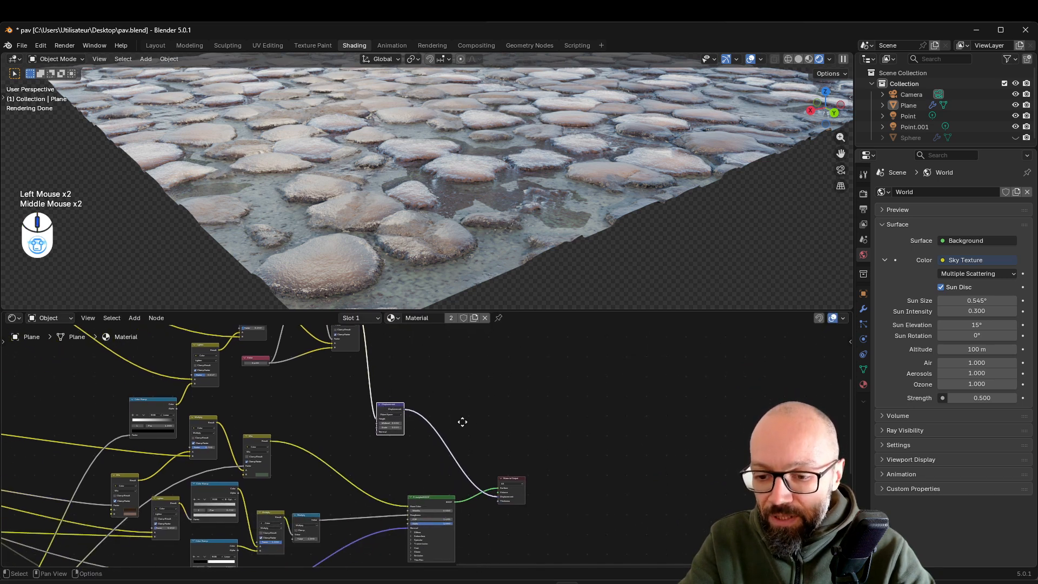
Duplicate the Principled BSDF node and place the copy above the Displacement node.
click(440, 508)
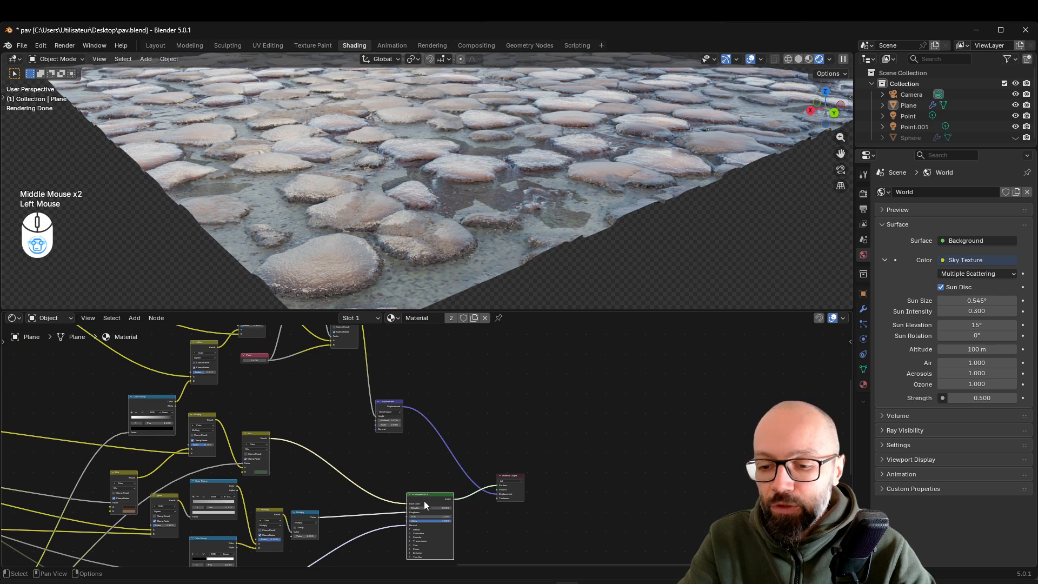
key(shift+d)
click(429, 355)
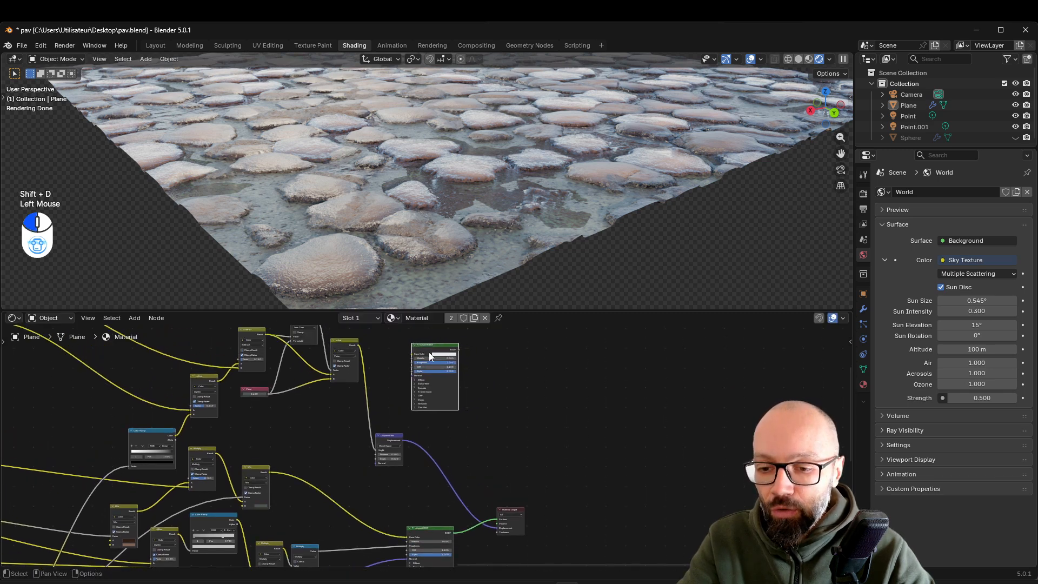
middle_drag(469, 412, 426, 414)
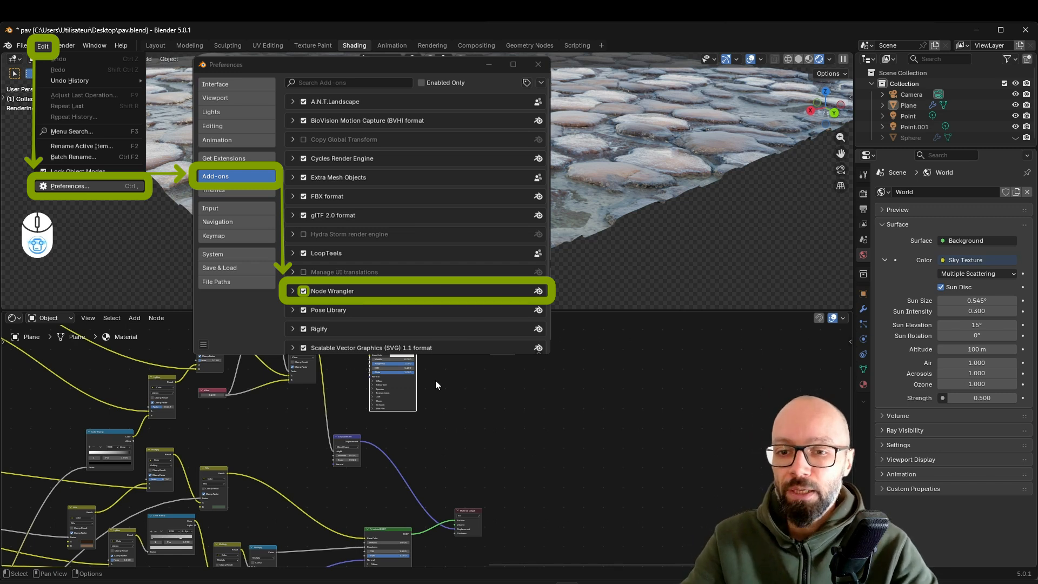
Combine the duplicated and original Principled BSDF nodes with a Mix Shader, and rearrange the Mix Shader and Material Output nodes.
middle_drag(405, 417, 415, 404)
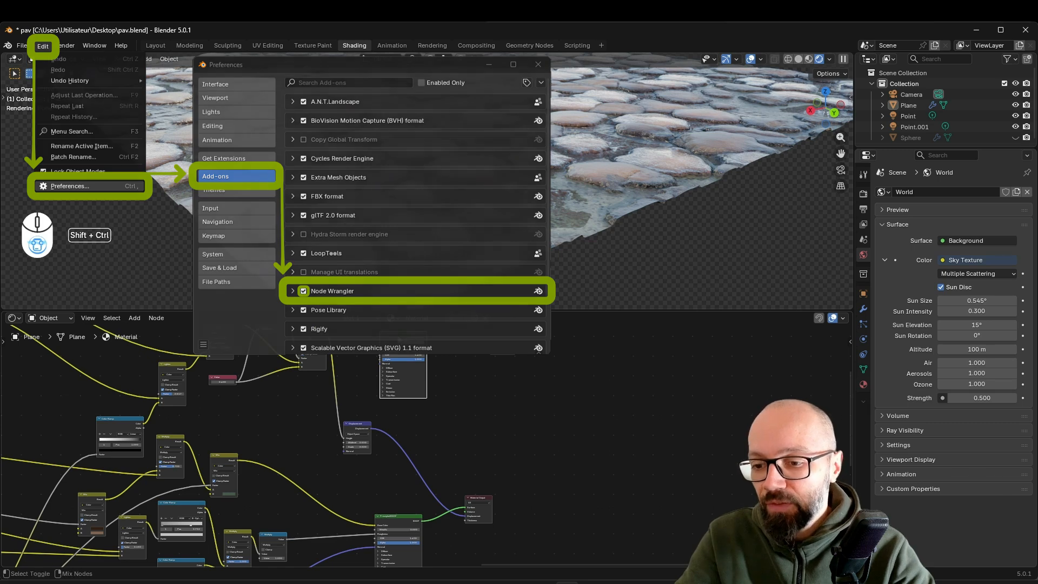
ctrl+shift+right_drag(398, 335, 404, 522)
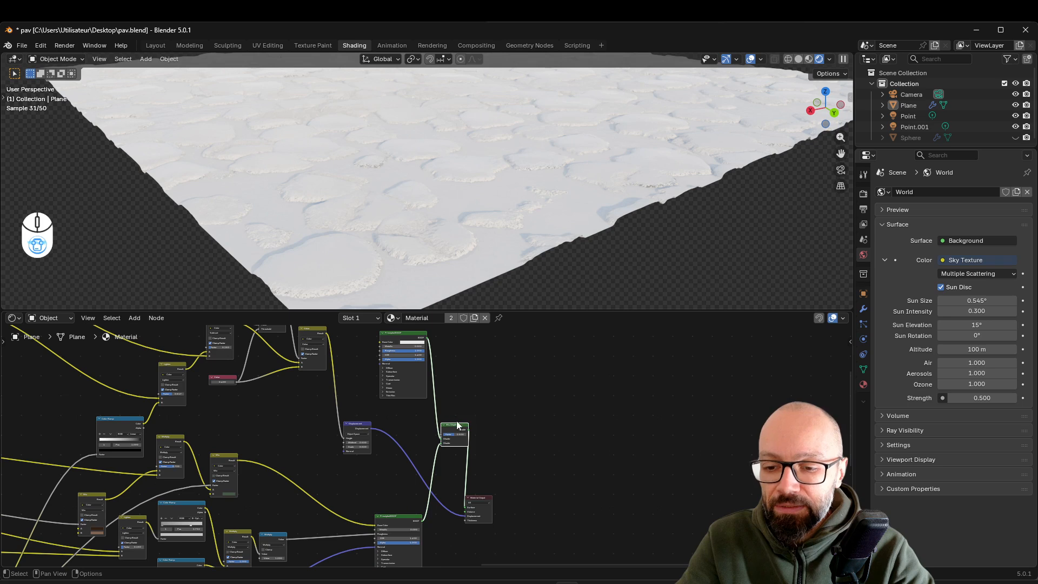
click(485, 495)
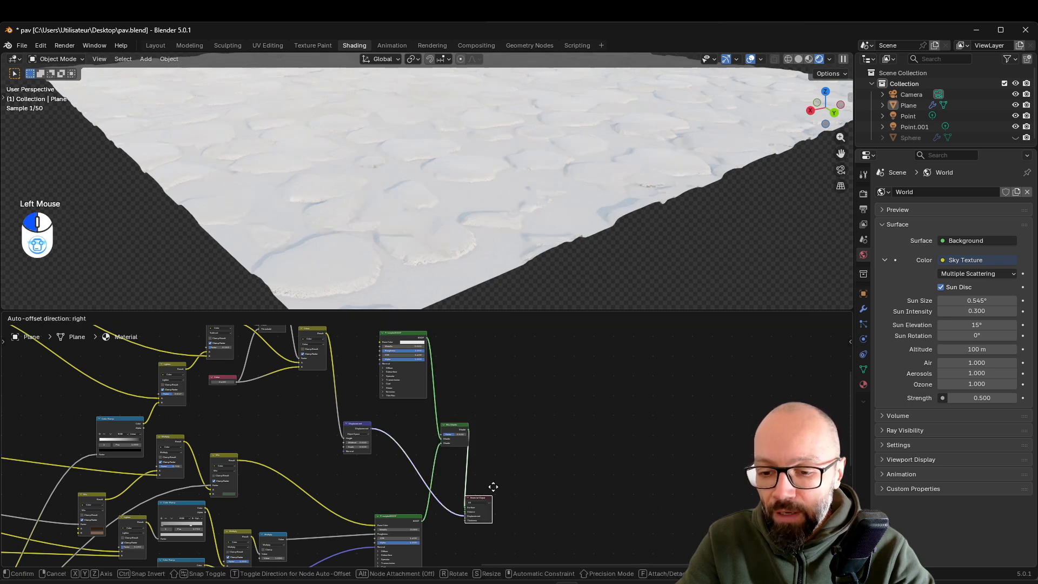
key(ctrl+z)
key(ctrl+z)
key(ctrl+z)
key(ctrl+z)
key(ctrl+z)
drag(443, 509, 441, 488)
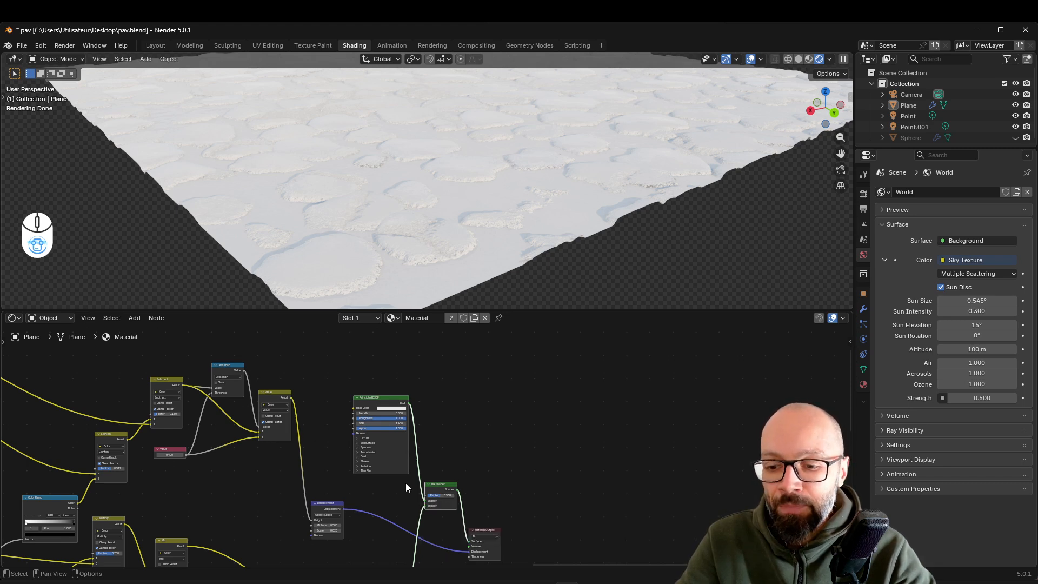
Move the duplicated Principled BSDF slightly up and preview the Less Than mask and the Value mix node on the surface.
middle_drag(378, 426, 391, 414)
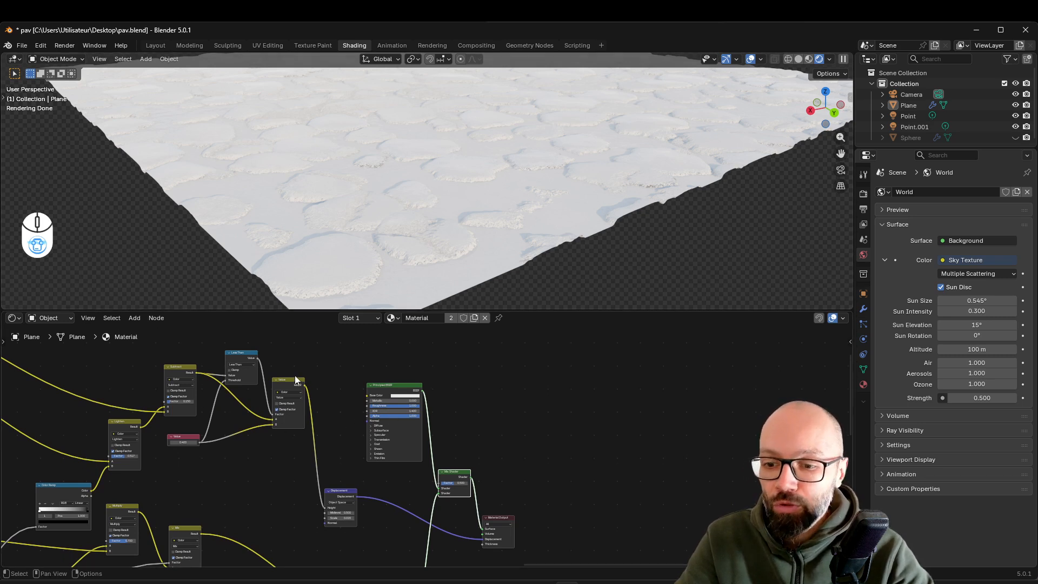
drag(402, 394, 397, 382)
ctrl+shift+click(240, 368)
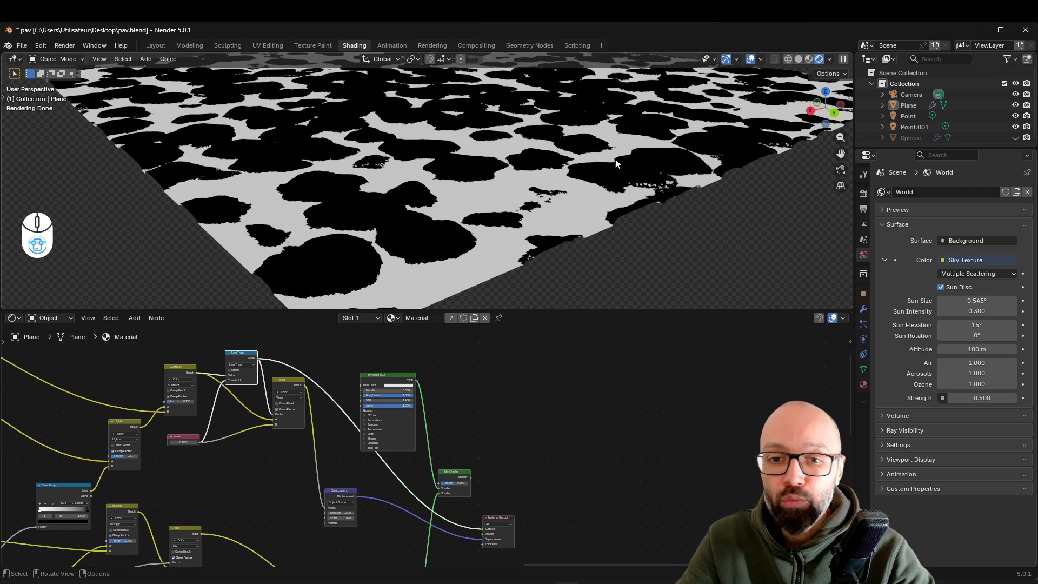
ctrl+shift+click(291, 387)
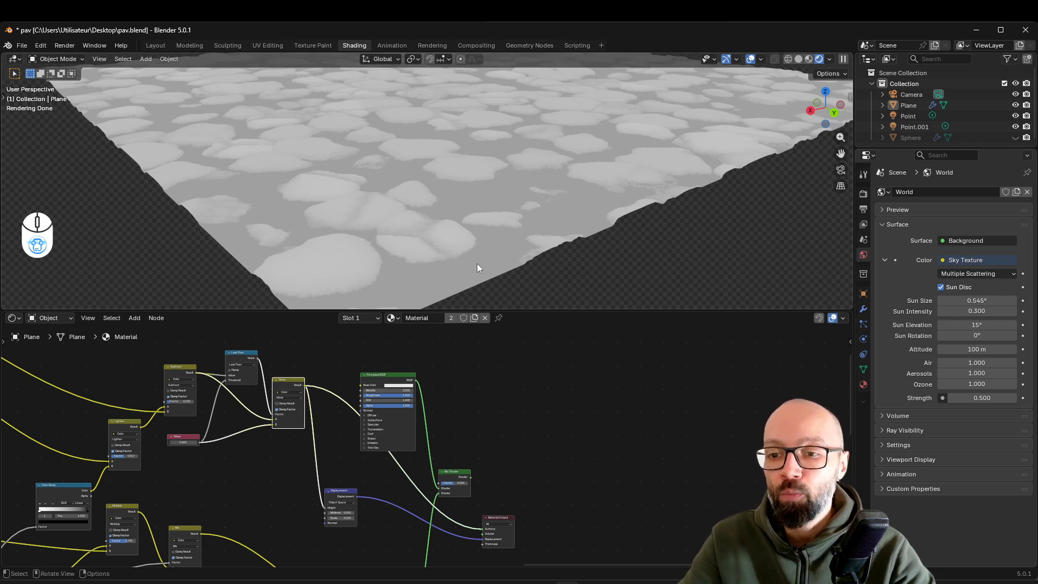
ctrl+shift+click(241, 352)
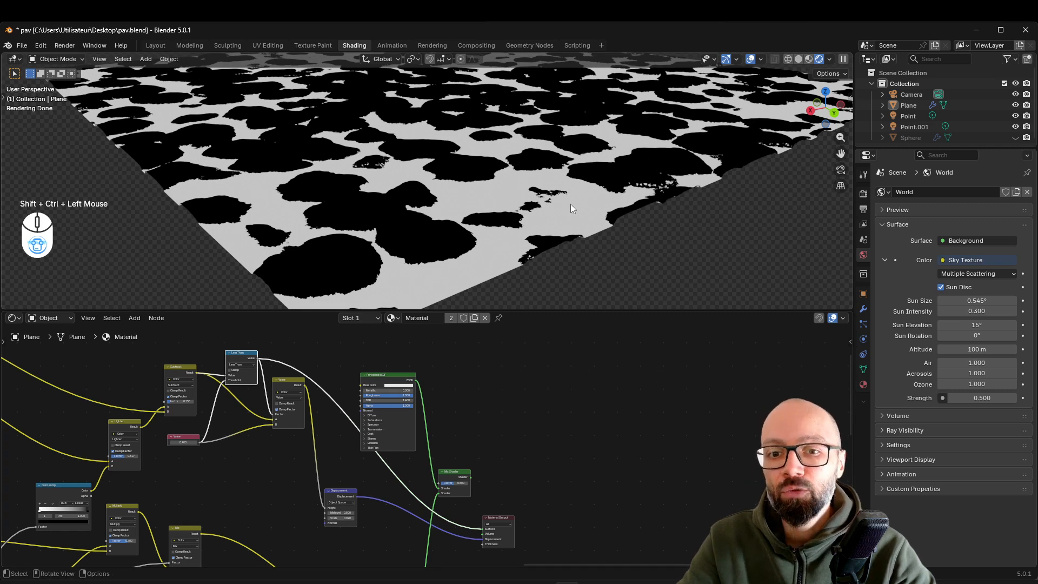
Send the Mix Shader to the surface output again, drive its Factor with the Less Than value, and shift the duplicated Principled BSDF up.
ctrl+shift+click(455, 473)
drag(258, 358, 437, 485)
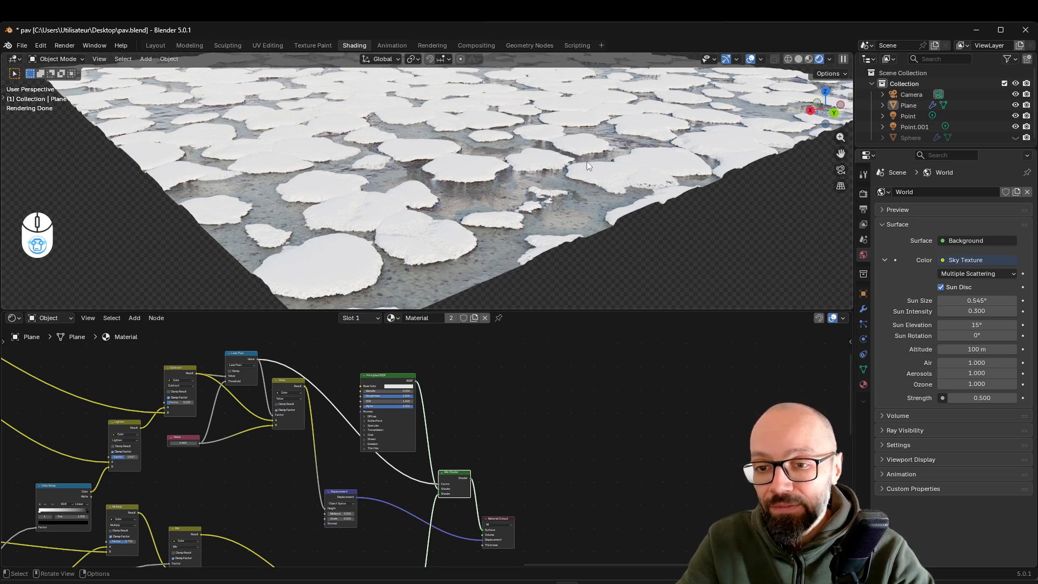
drag(397, 377, 402, 364)
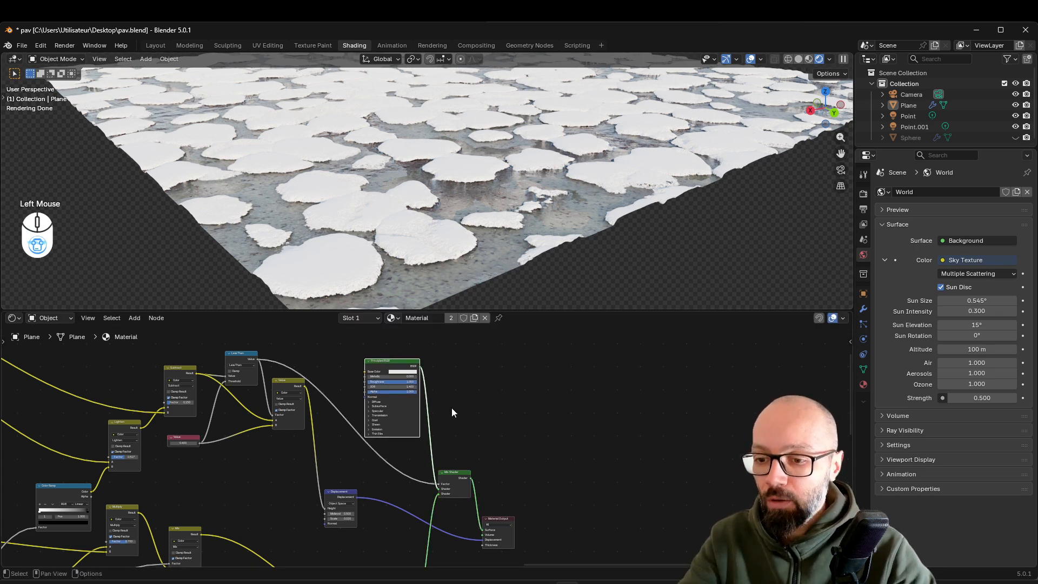
Add an Invert Color node on the link between the Less Than mask and the Mix Shader Factor.
key(shift+a)
text(inver)
key(Return)
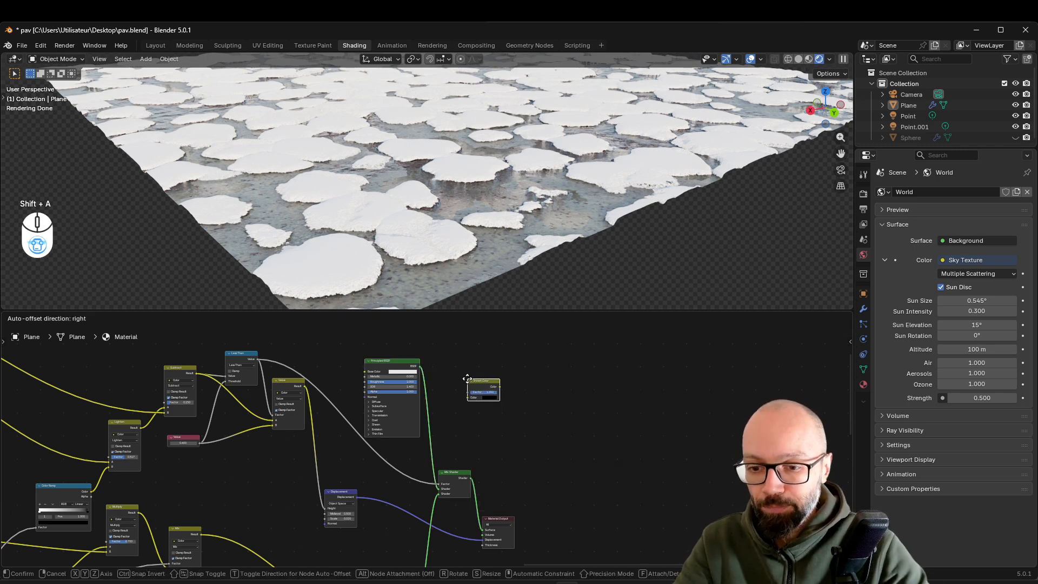
click(356, 448)
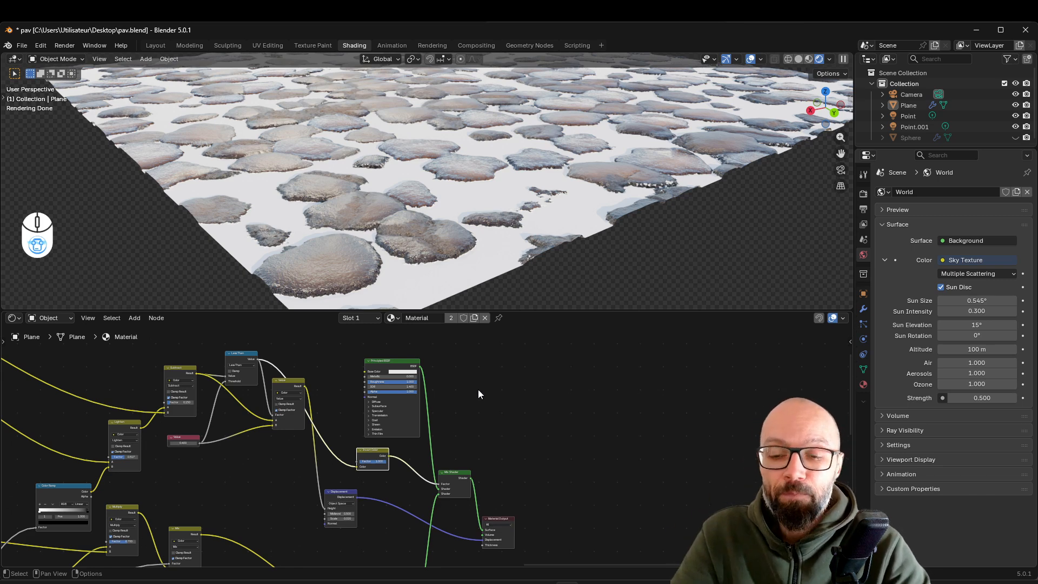
middle_drag(608, 181, 540, 177)
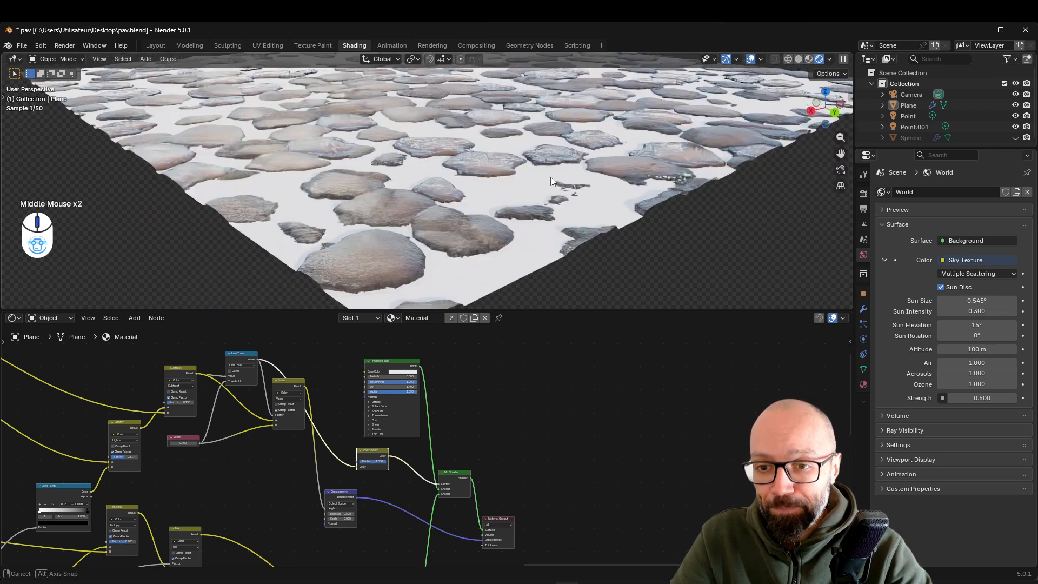
Set the duplicated Principled BSDF's Transmission Weight to 1.000 and Roughness to 0.309 to make the gaps look like water.
middle_drag(420, 367, 478, 443)
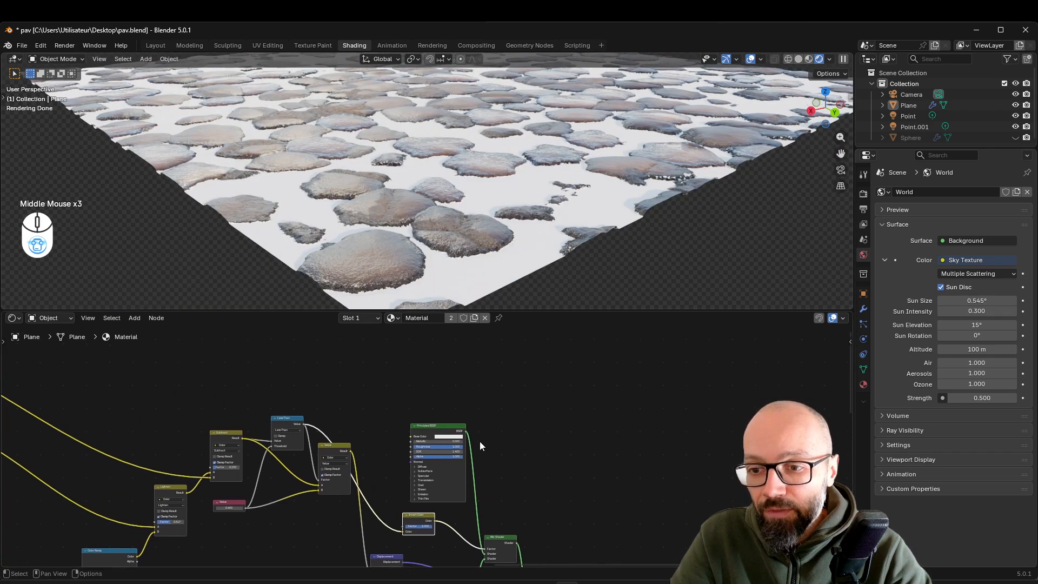
scroll(470, 453, up, 2)
drag(457, 414, 437, 379)
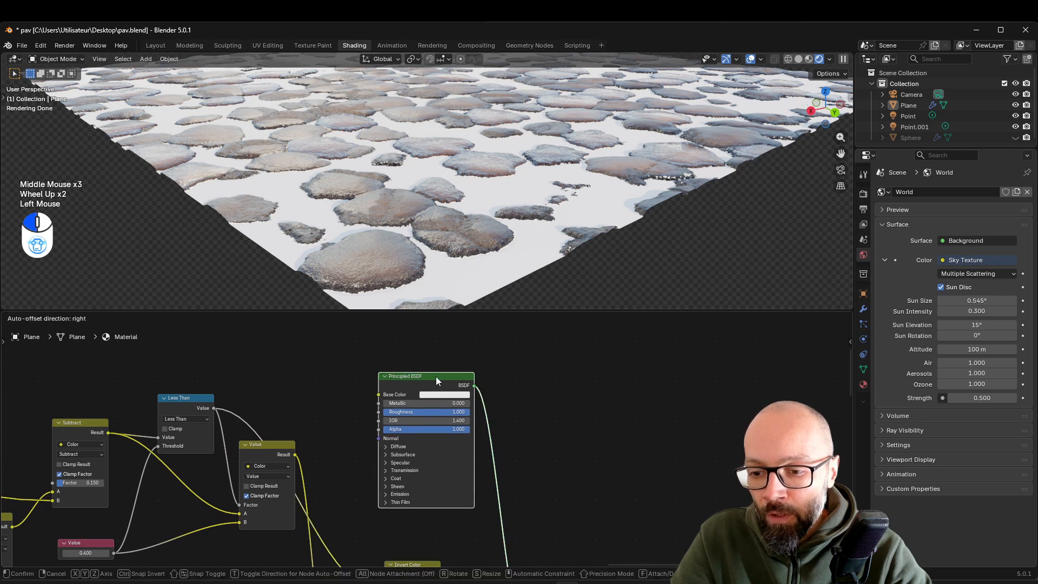
click(406, 469)
drag(421, 483, 478, 482)
drag(432, 411, 372, 411)
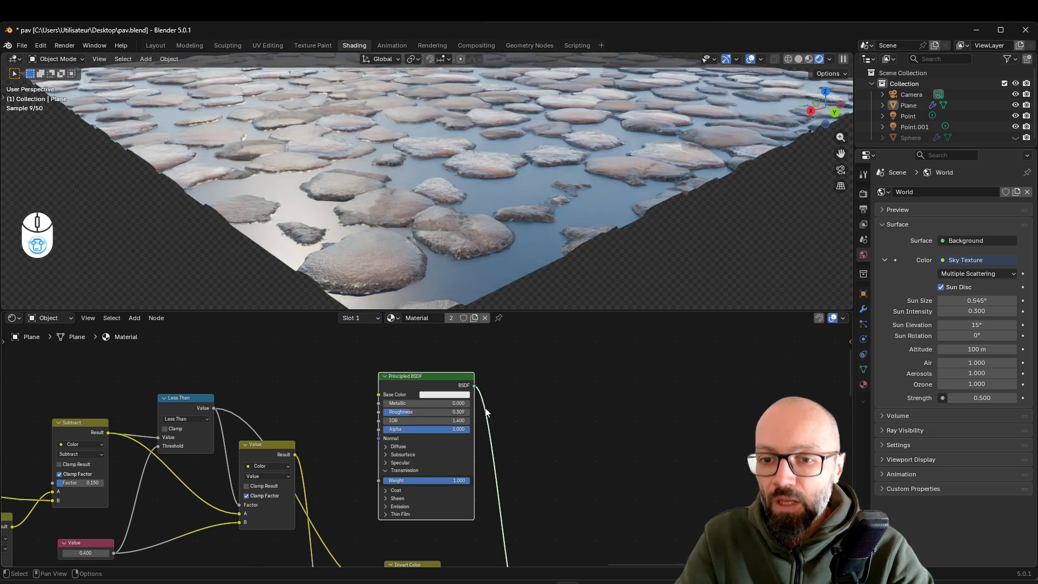
scroll(489, 193, down, 2)
middle_drag(489, 193, 498, 227)
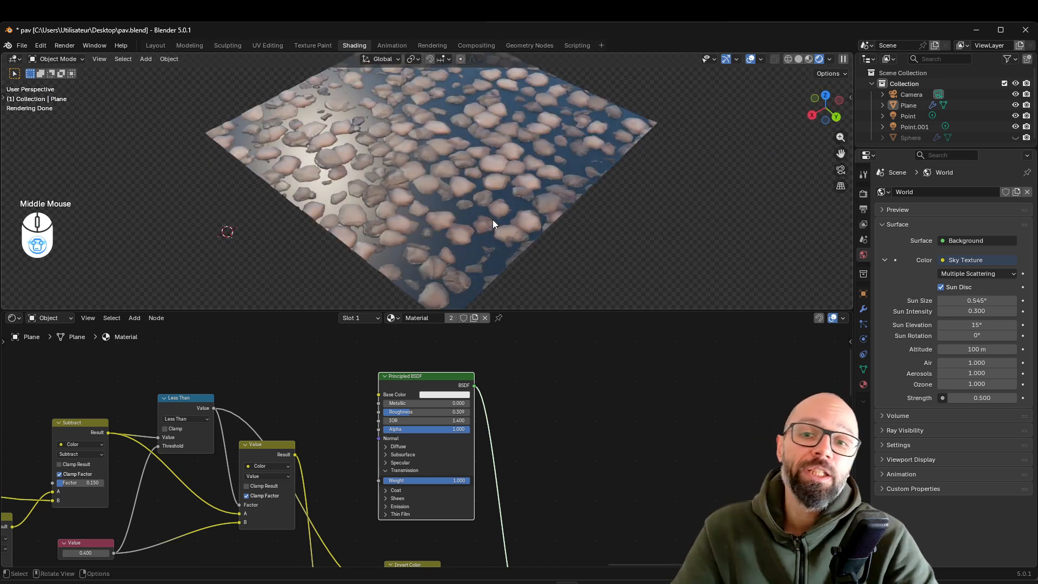
middle_drag(492, 223, 469, 223)
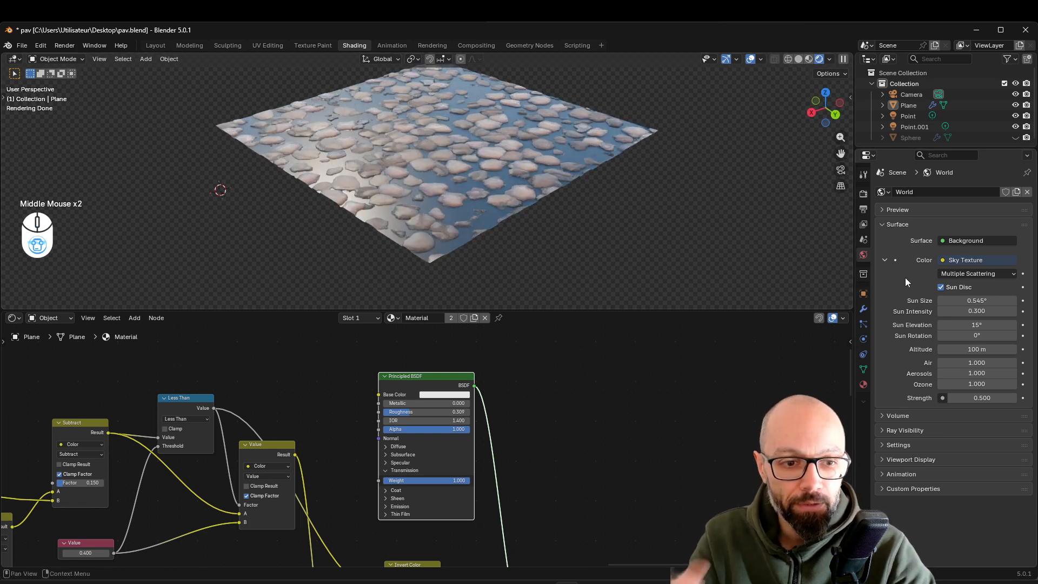
Replace the world's Sky Texture with an Environment Texture using the image snowy_cemetery_4k.exr.
click(944, 260)
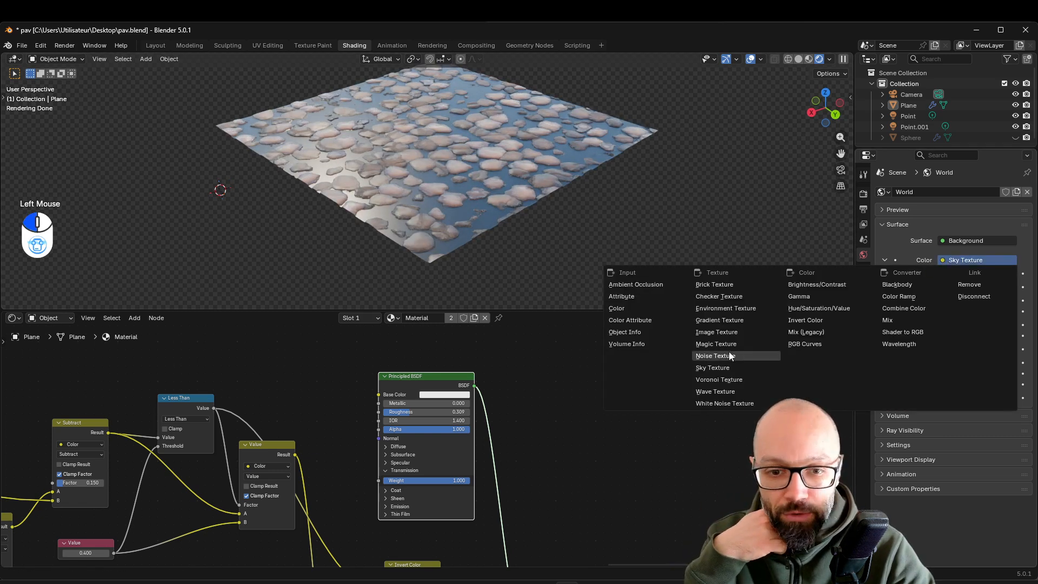
click(969, 261)
click(969, 261)
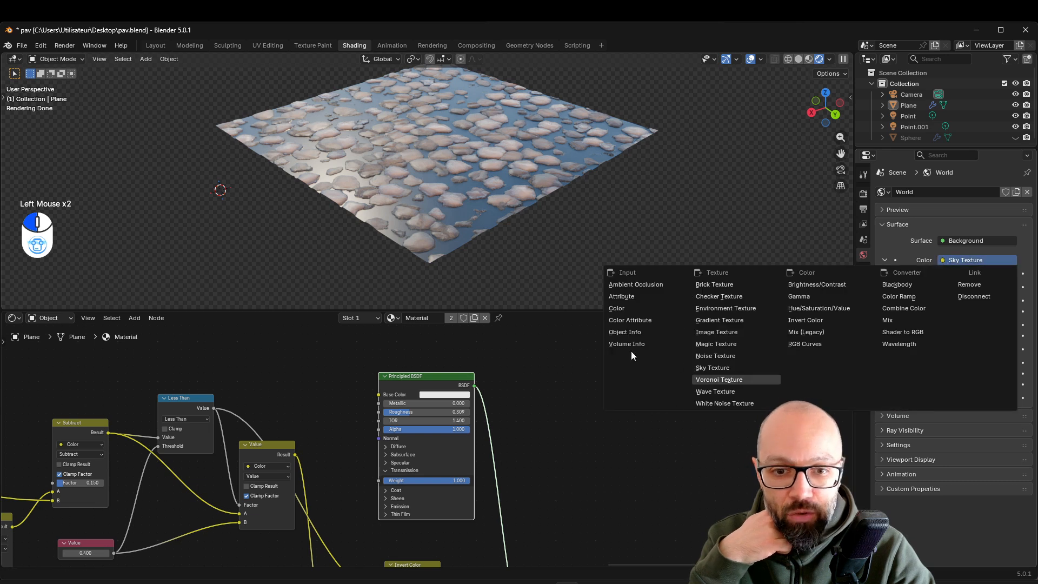
click(713, 309)
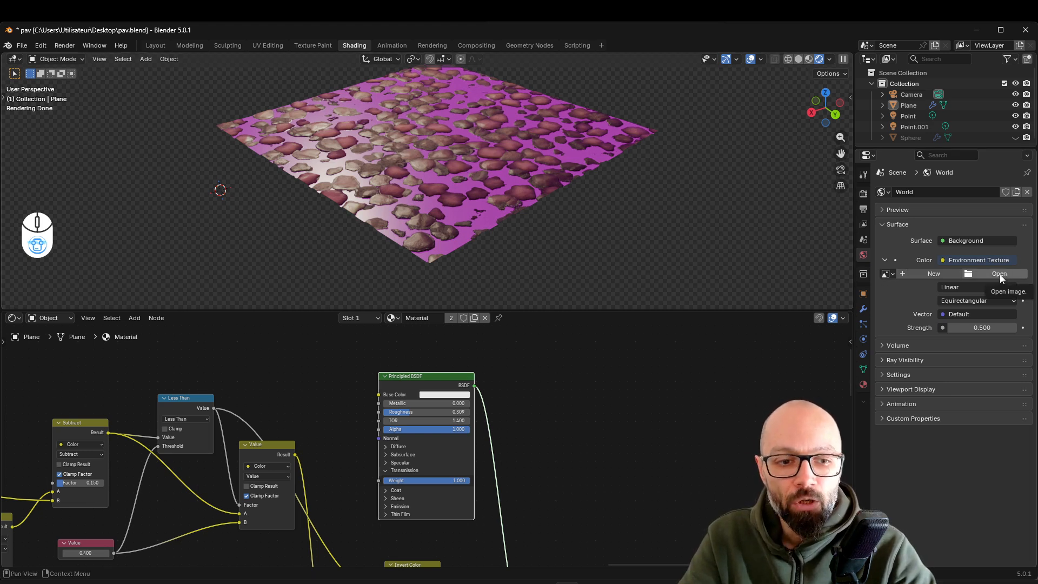
click(1001, 274)
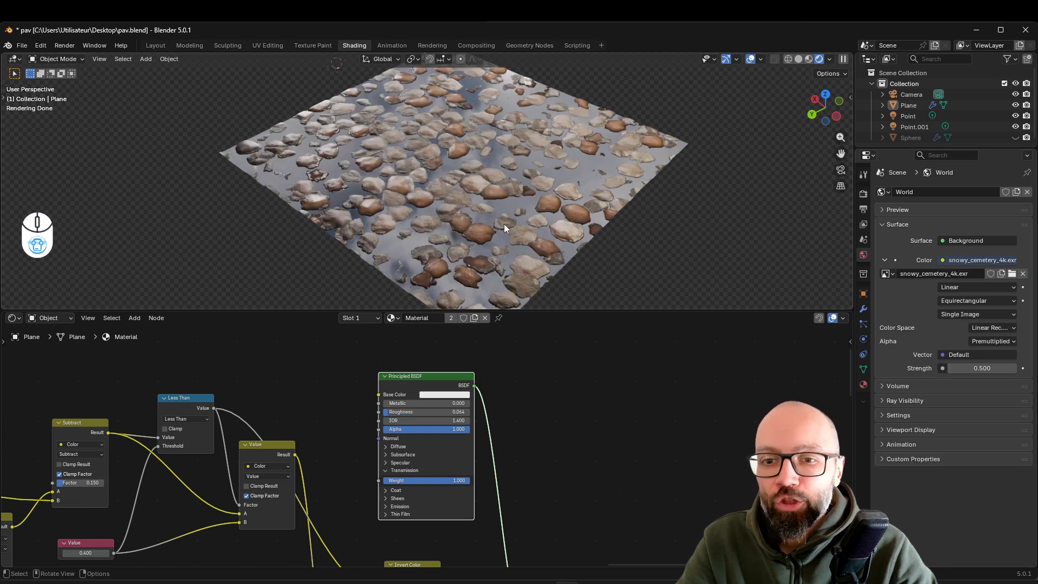
scroll(514, 225, up, 2)
middle_drag(527, 227, 513, 206)
Darken the water shader's Base Color to a dark grey with a Value of about 0.202.
middle_drag(446, 397, 449, 395)
click(449, 395)
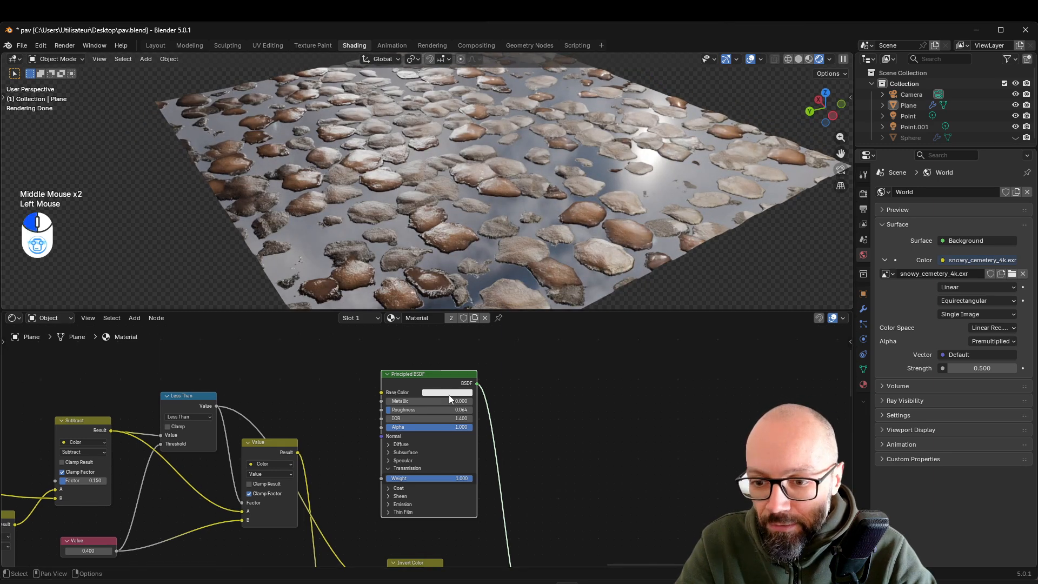
mouse_move(492, 299)
mouse_down()
mouse_move(494, 315)
mouse_move(495, 304)
mouse_up()
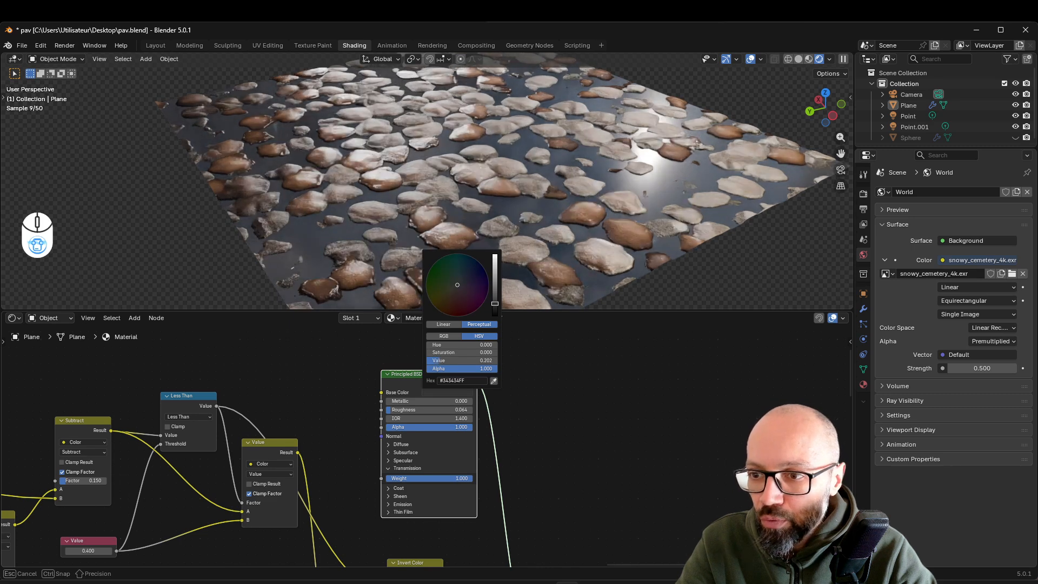
scroll(541, 244, down, 2)
middle_drag(538, 241, 476, 205)
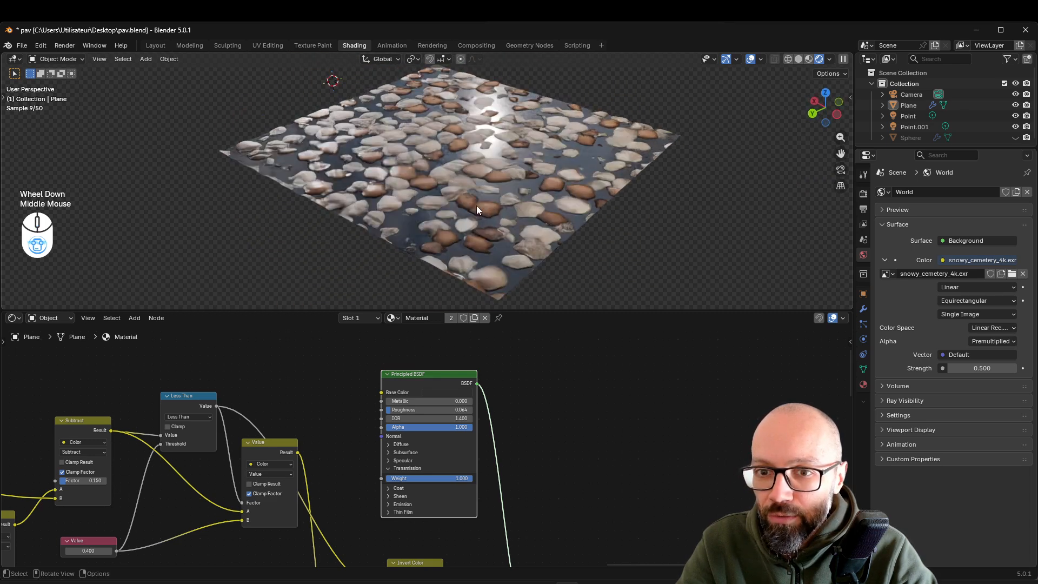
Lower the Invert Color node's Factor to 0.800 and inspect the blended water between the stones.
middle_drag(427, 424, 464, 328)
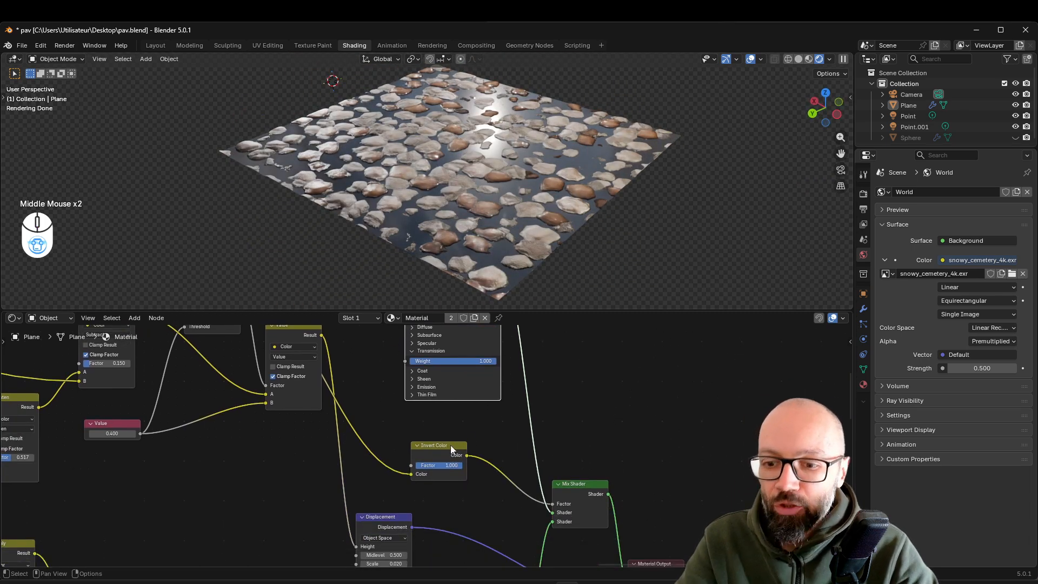
scroll(482, 223, up, 3)
middle_drag(493, 205, 479, 229)
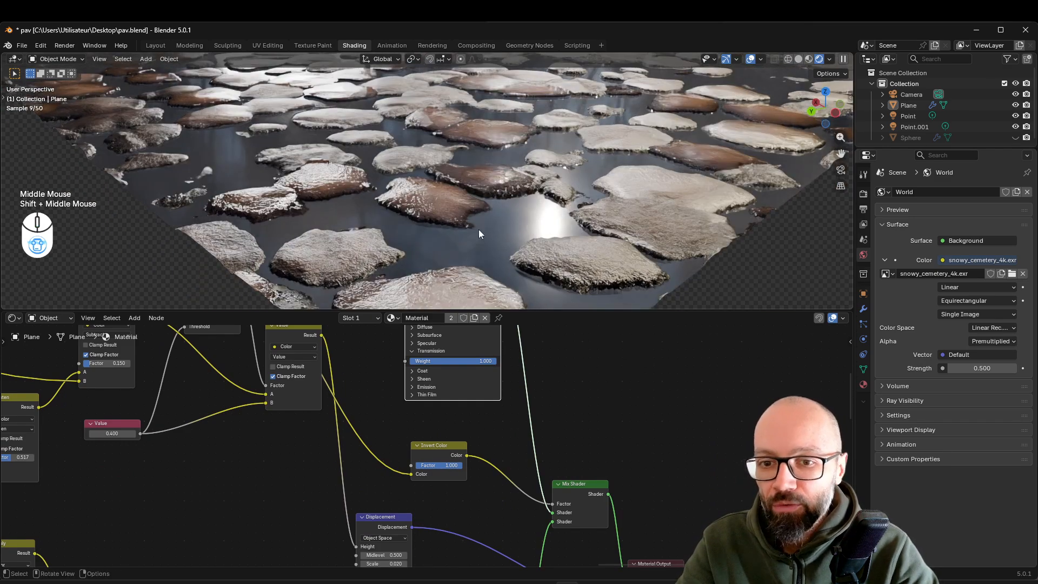
scroll(437, 467, up, 2)
drag(465, 475, 434, 474)
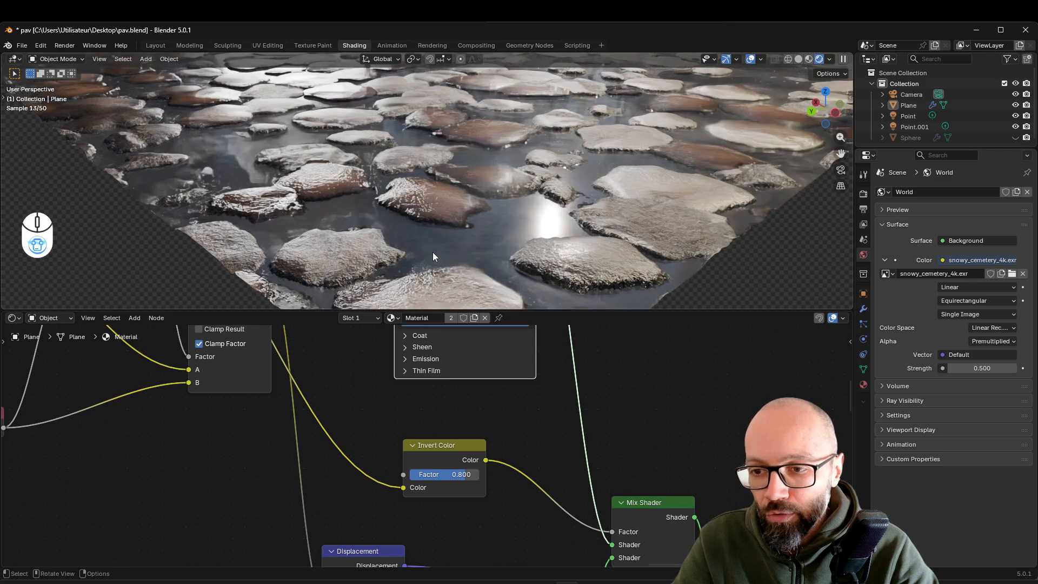
middle_drag(433, 259, 425, 257)
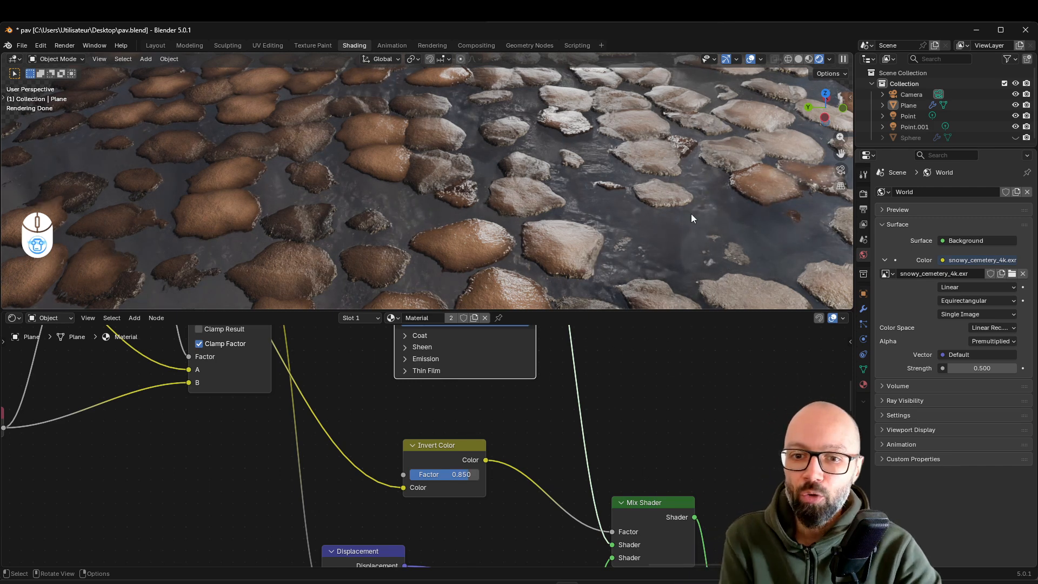
scroll(574, 203, down, 2)
mouse_move(580, 194)
middle_down()
mouse_move(647, 178)
mouse_move(588, 186)
middle_up()
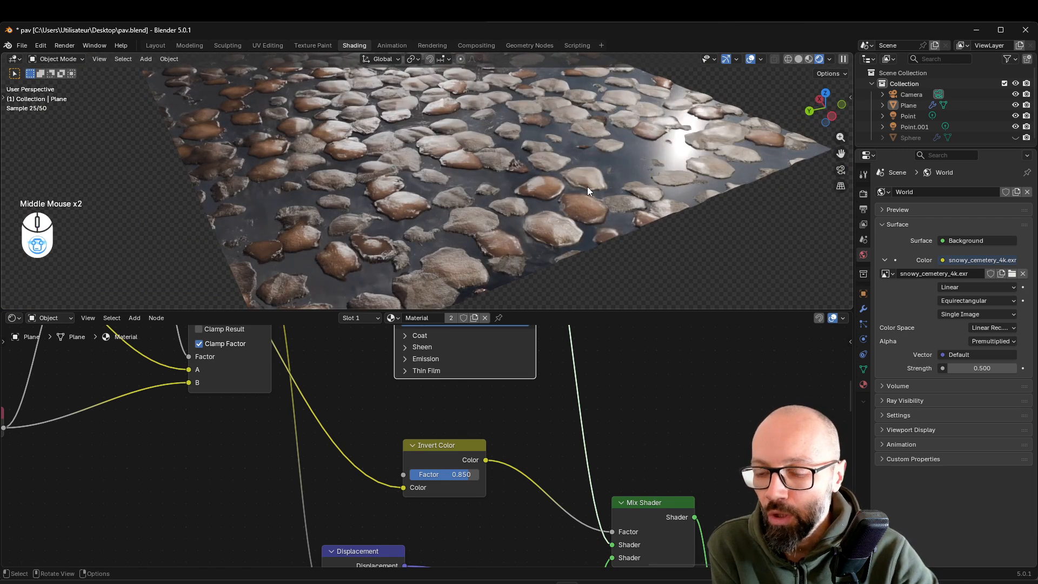
Move the water's Principled BSDF up and add a Noise Texture node above the Less Than node.
click(501, 391)
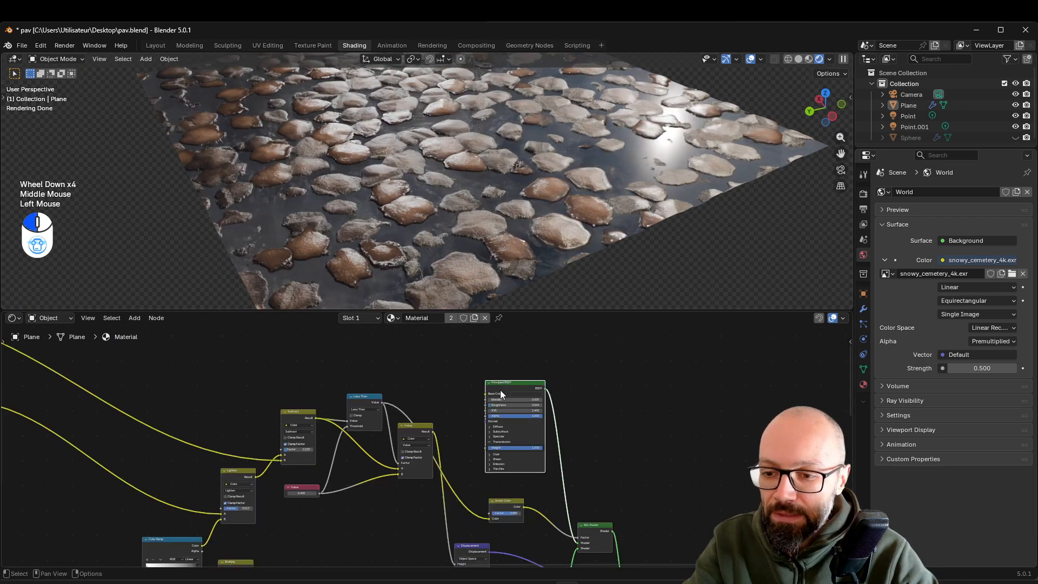
drag(501, 390, 497, 324)
middle_drag(446, 339, 482, 376)
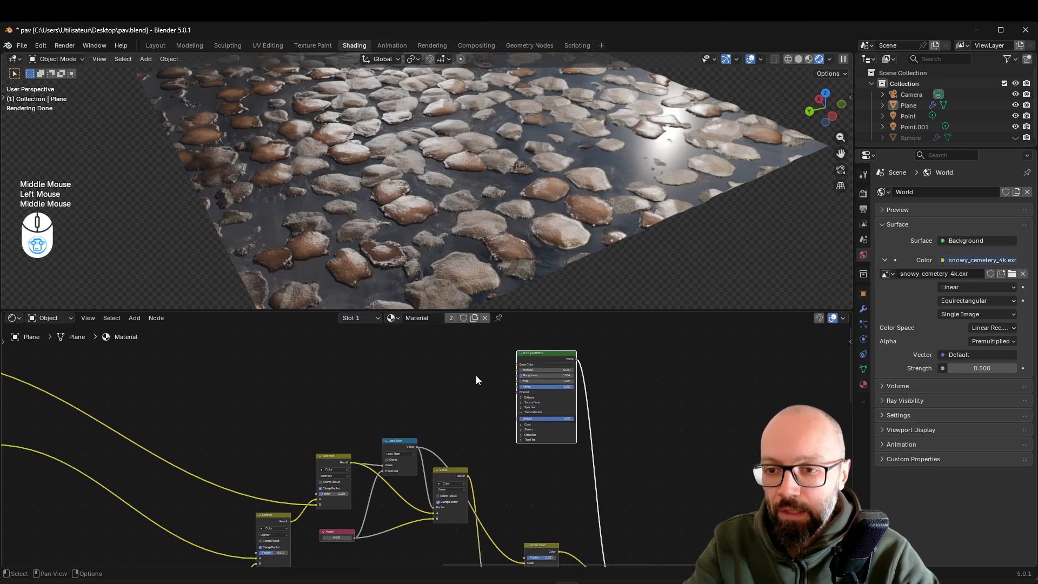
key(shift+a)
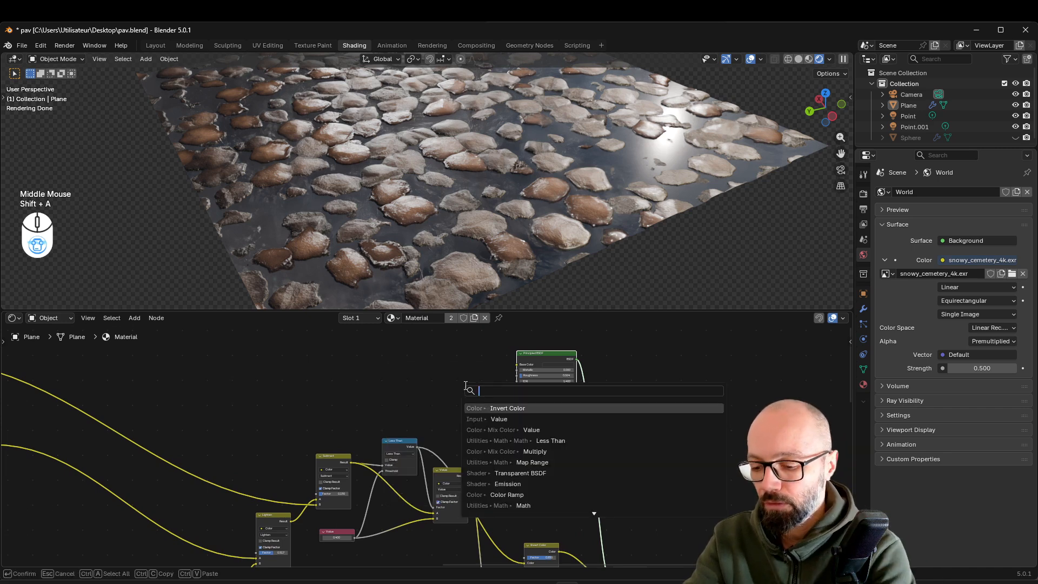
text(noise)
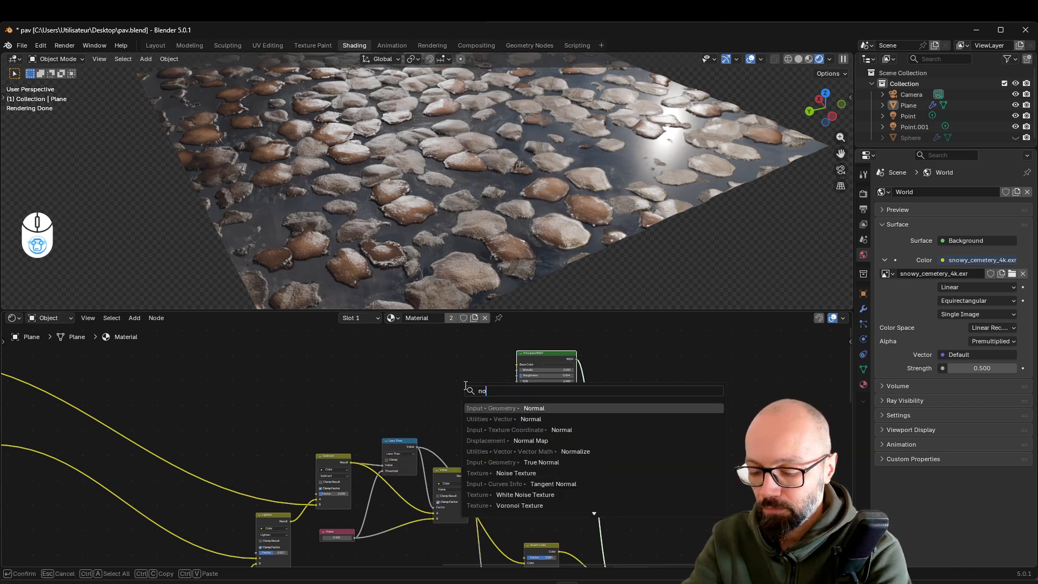
key(Return)
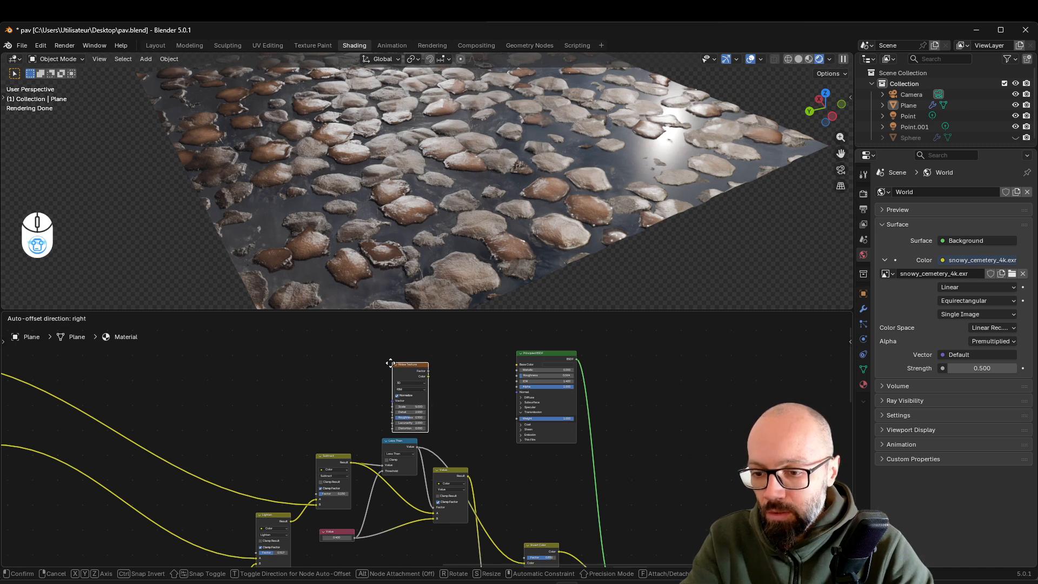
click(377, 361)
Connect the Mapping node's Vector output to the new Noise Texture's Vector input.
scroll(368, 384, down, 3)
middle_drag(358, 414, 615, 518)
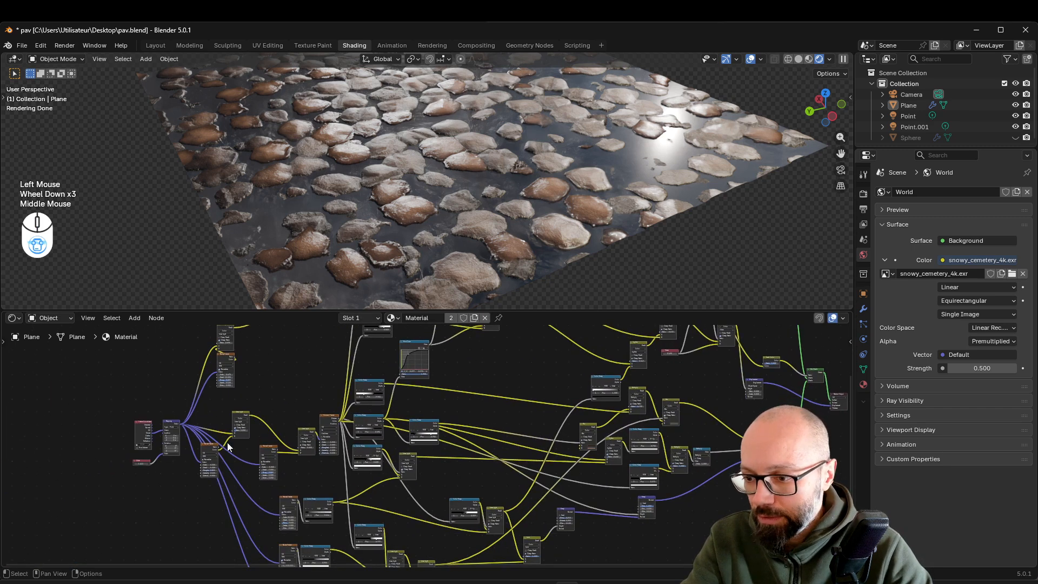
middle_drag(185, 423, 273, 423)
scroll(276, 422, up, 2)
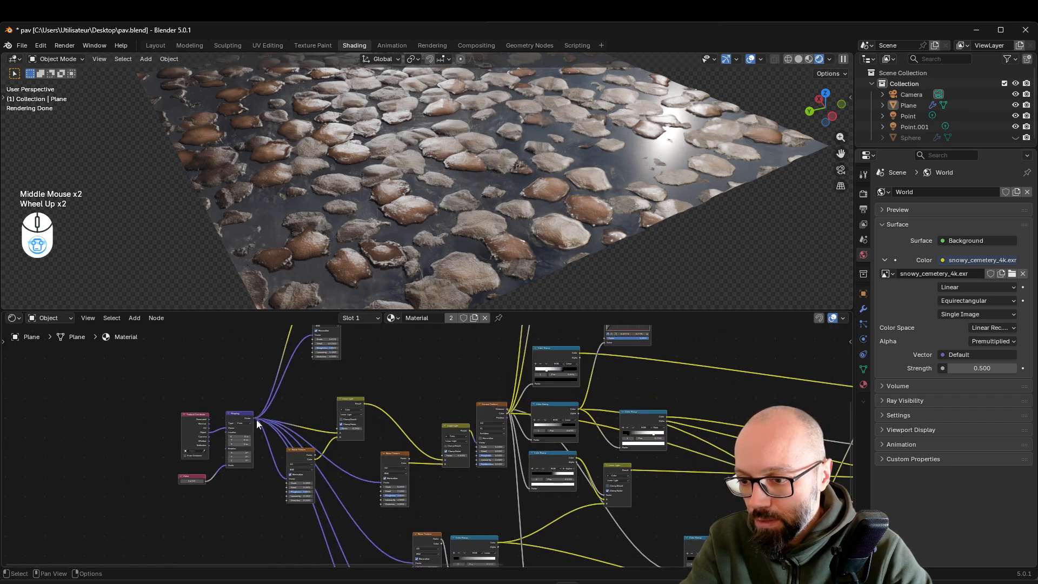
drag(254, 420, 717, 513)
double_click(742, 462)
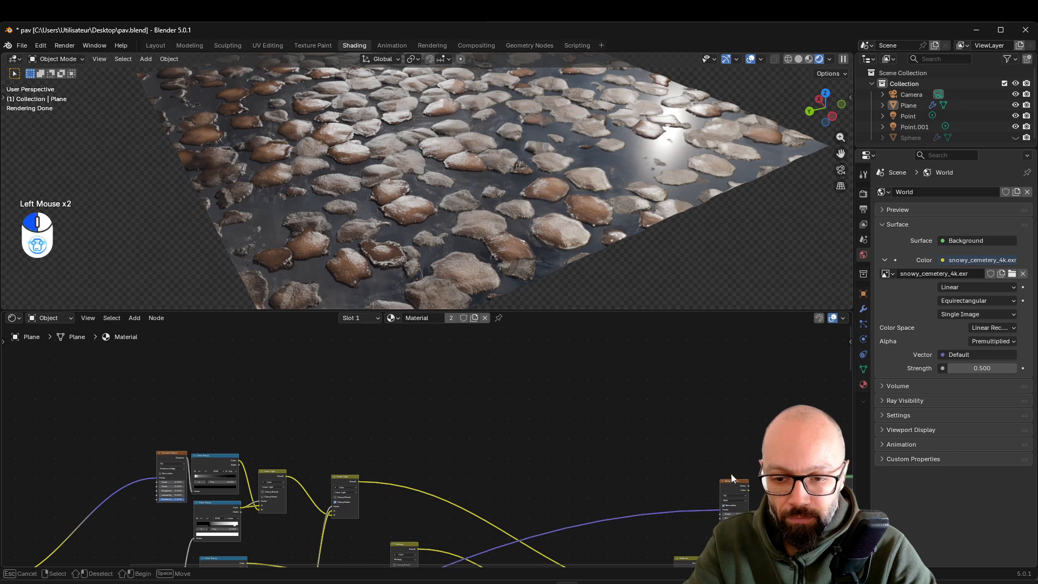
Move the new Noise Texture back across the node tree and place it above the other texture nodes near the Mapping node.
drag(736, 481, 176, 372)
middle_drag(122, 471, 408, 374)
scroll(473, 362, down, 2)
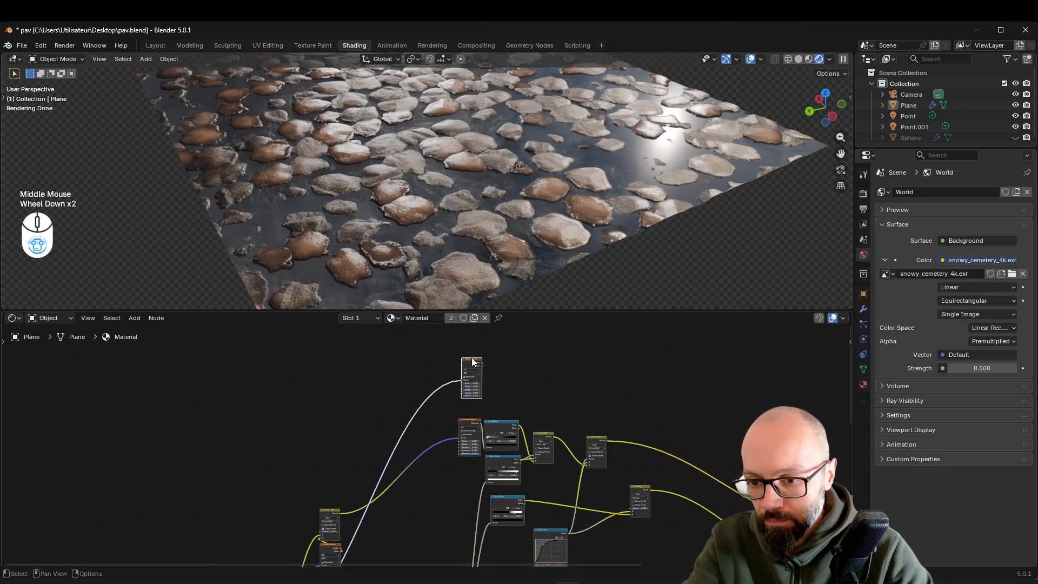
Move the new Noise Texture further back in the node tree and add a Bump node before the water's Principled BSDF.
drag(473, 362, 335, 351)
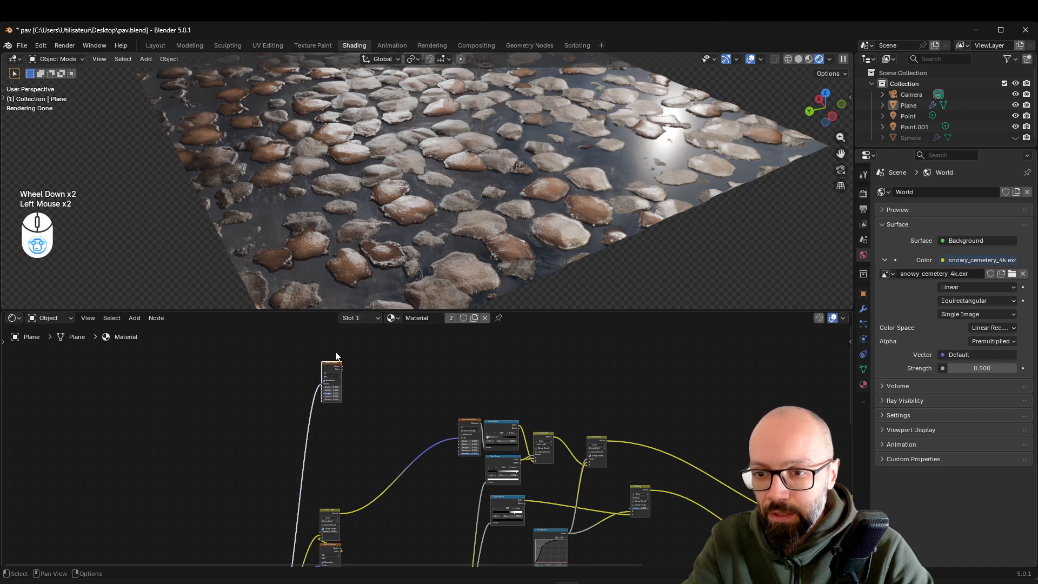
middle_drag(411, 394, 162, 396)
key(shift+a)
click(602, 397)
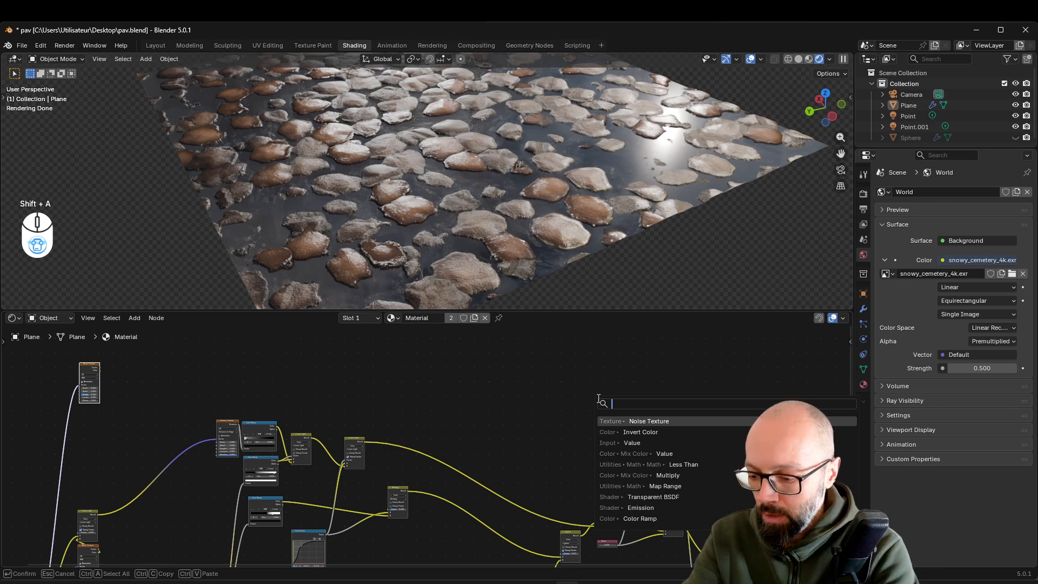
text(bump)
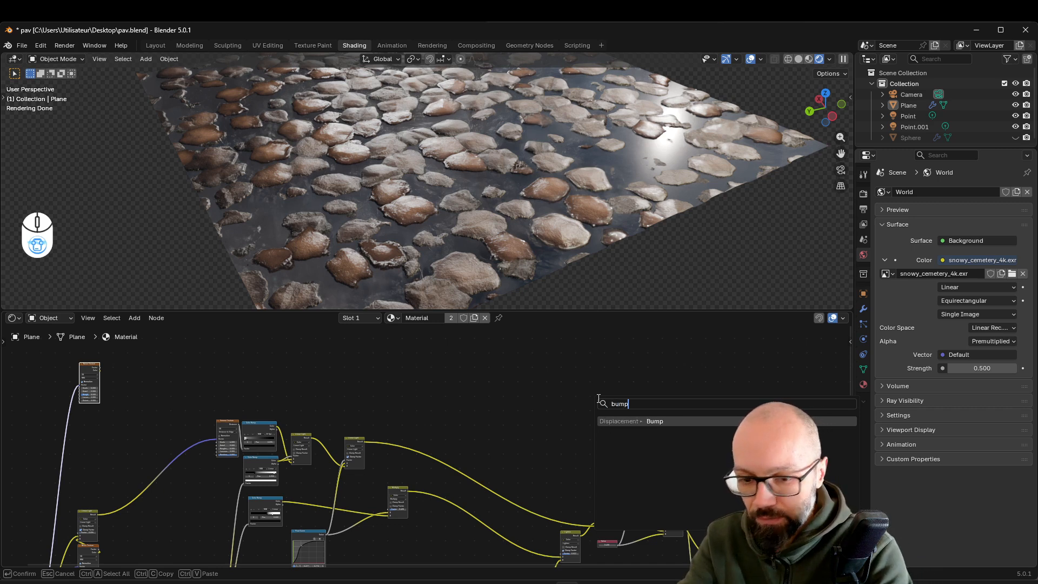
key(Return)
click(599, 397)
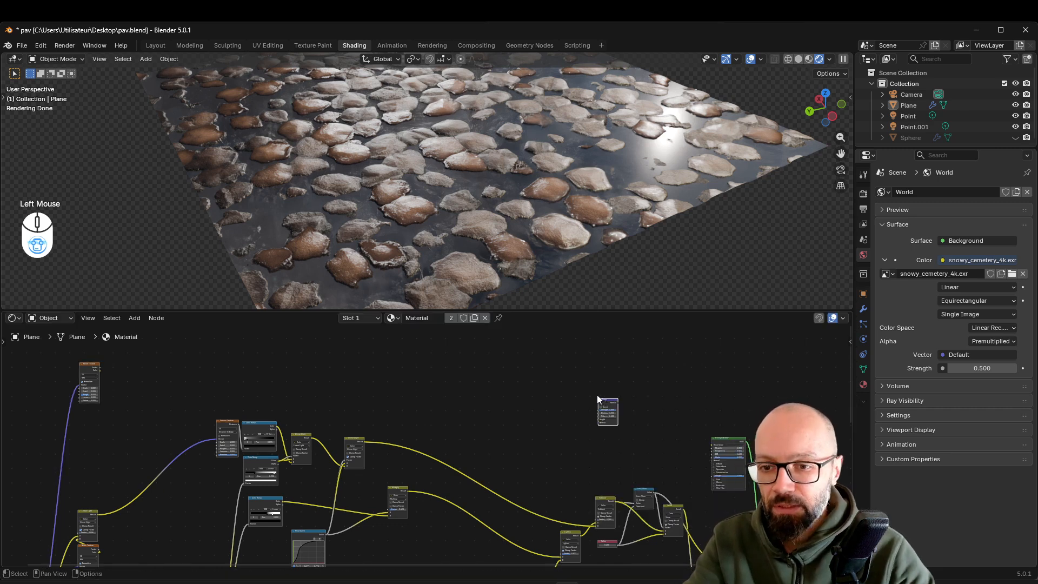
Connect the new Noise Texture's Factor output to the Bump node's Height input.
drag(102, 366, 599, 423)
scroll(621, 417, up, 2)
middle_drag(622, 417, 398, 474)
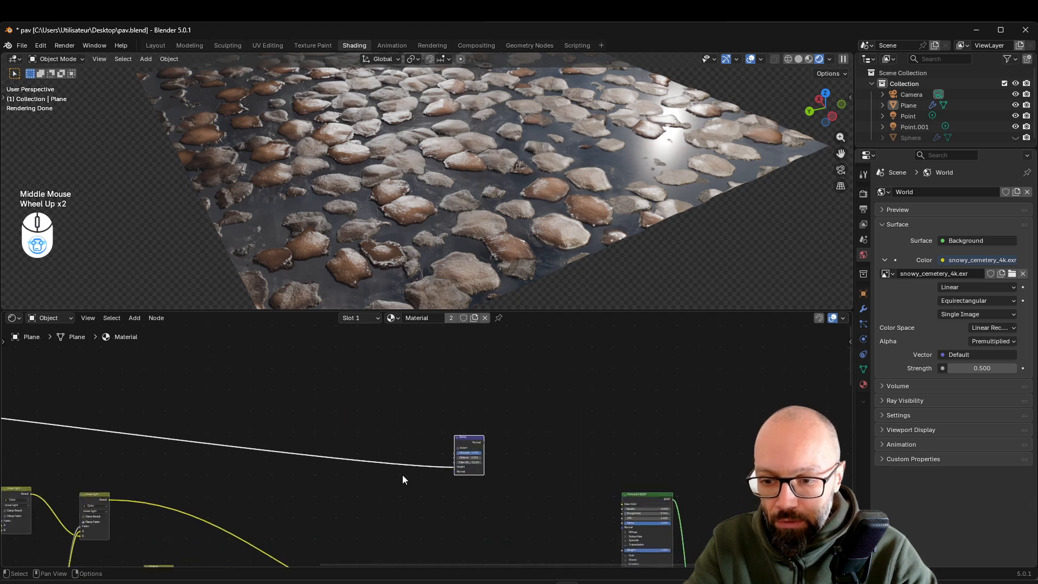
scroll(510, 498, up, 6)
scroll(379, 460, down, 5)
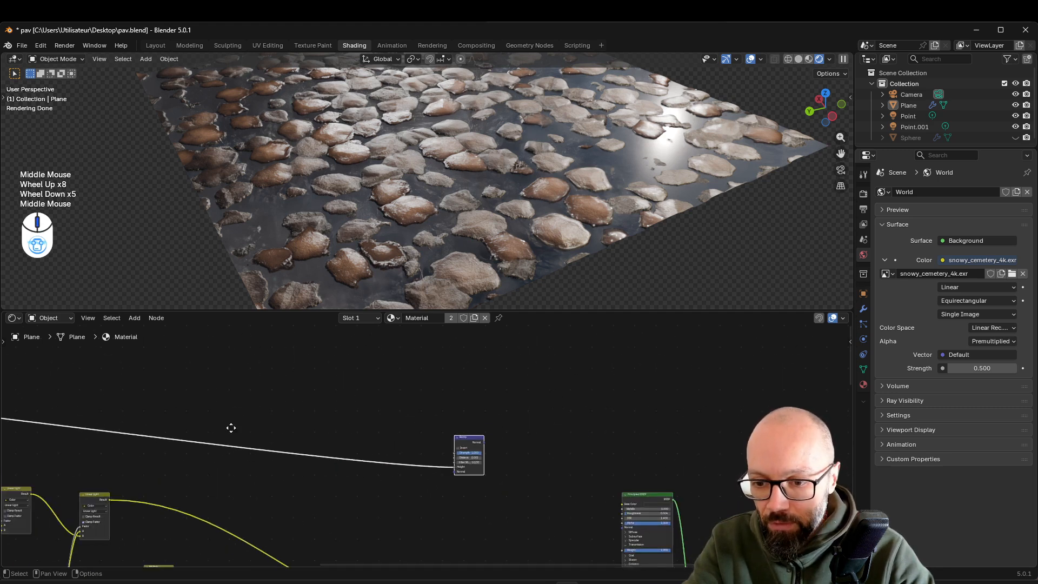
Set the Noise Texture that drives the water bump to 2D.
middle_drag(228, 424, 617, 373)
scroll(362, 398, up, 3)
middle_drag(332, 349, 375, 390)
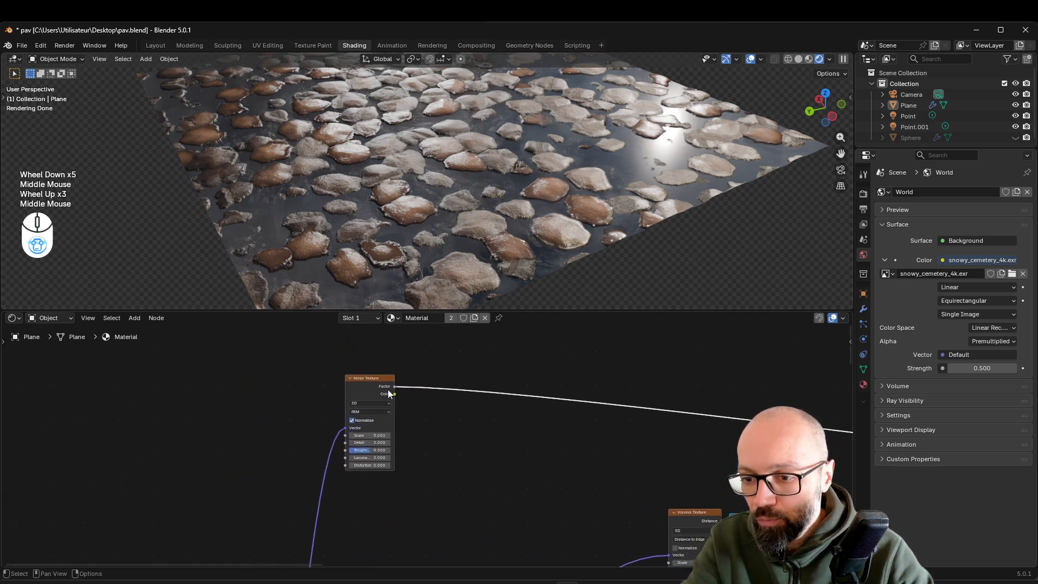
scroll(488, 440, down, 2)
middle_drag(489, 440, 691, 454)
scroll(465, 456, up, 2)
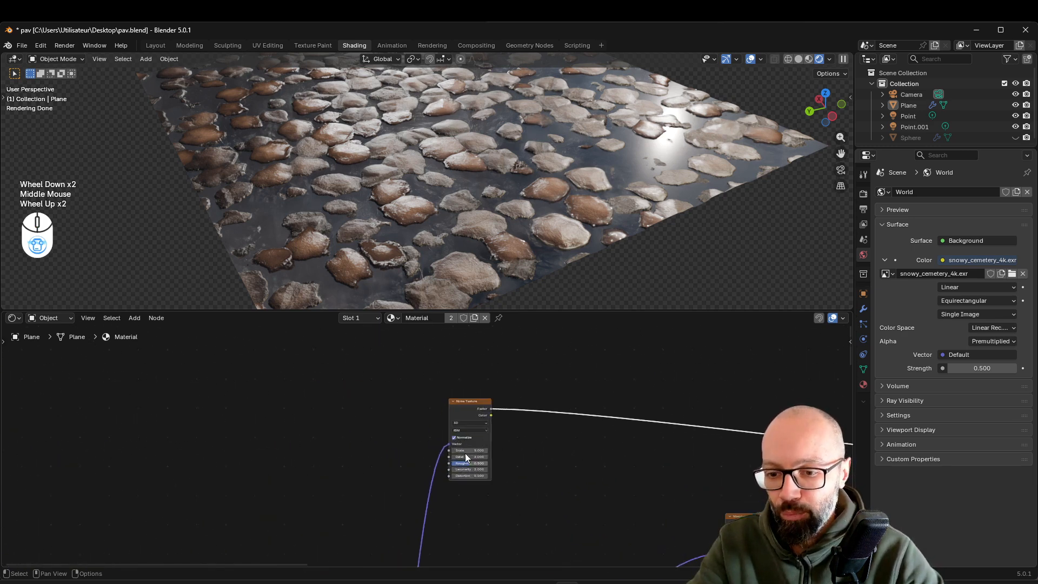
scroll(465, 453, up, 2)
click(501, 403)
click(502, 404)
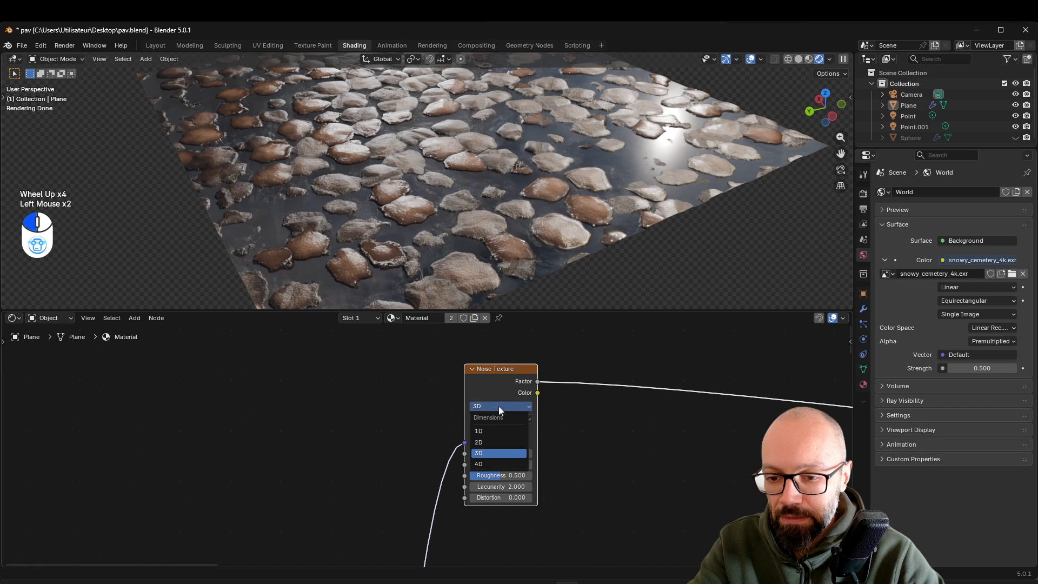
click(500, 442)
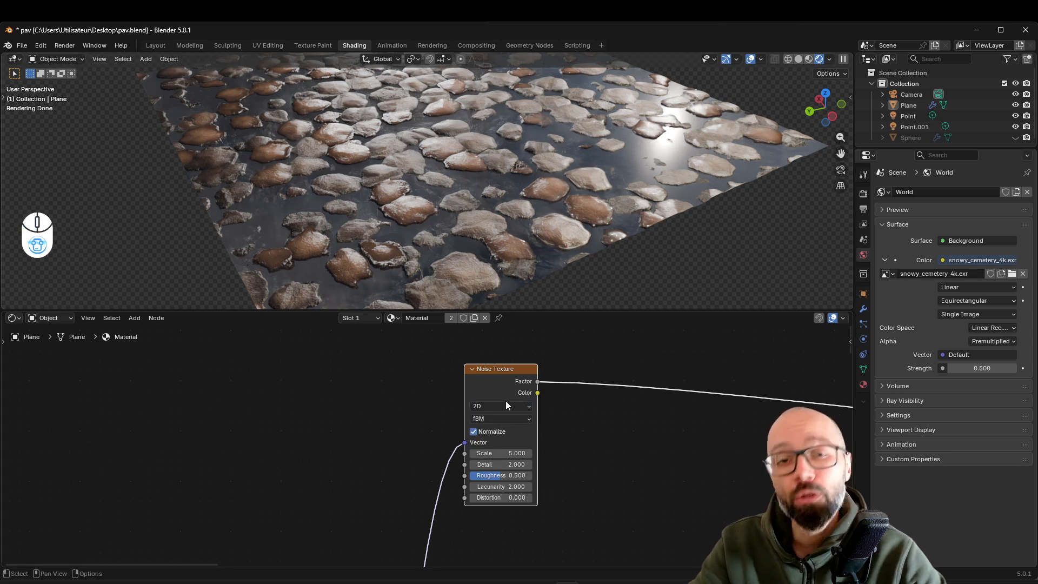
Connect the Bump node's Normal output to the Normal input of the water's Principled BSDF and inspect the surface up close.
scroll(427, 432, down, 2)
scroll(429, 401, down, 2)
middle_drag(429, 401, 187, 389)
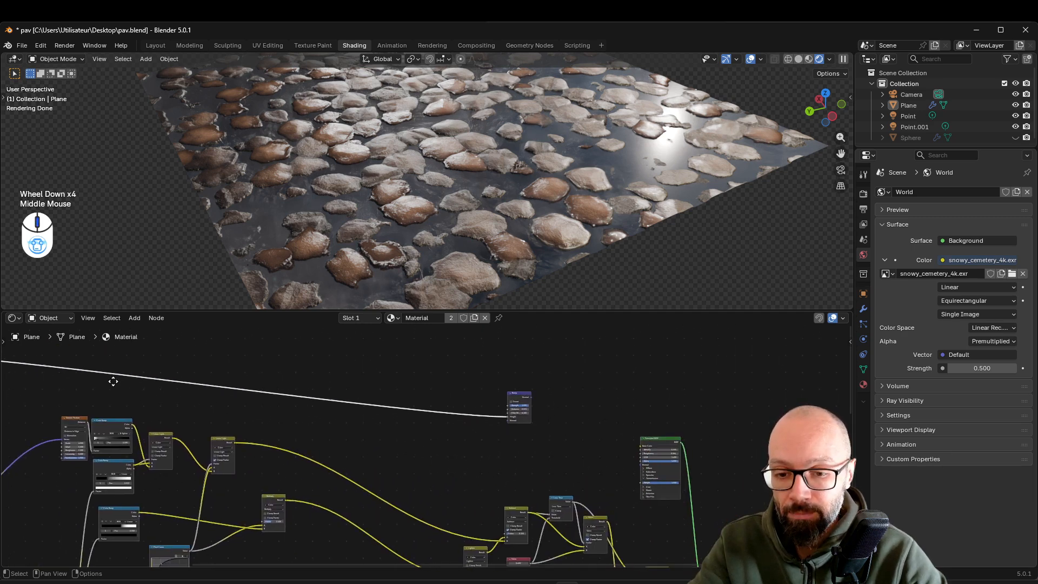
scroll(589, 395, up, 2)
drag(578, 382, 755, 491)
middle_drag(695, 211, 680, 196)
scroll(680, 196, up, 2)
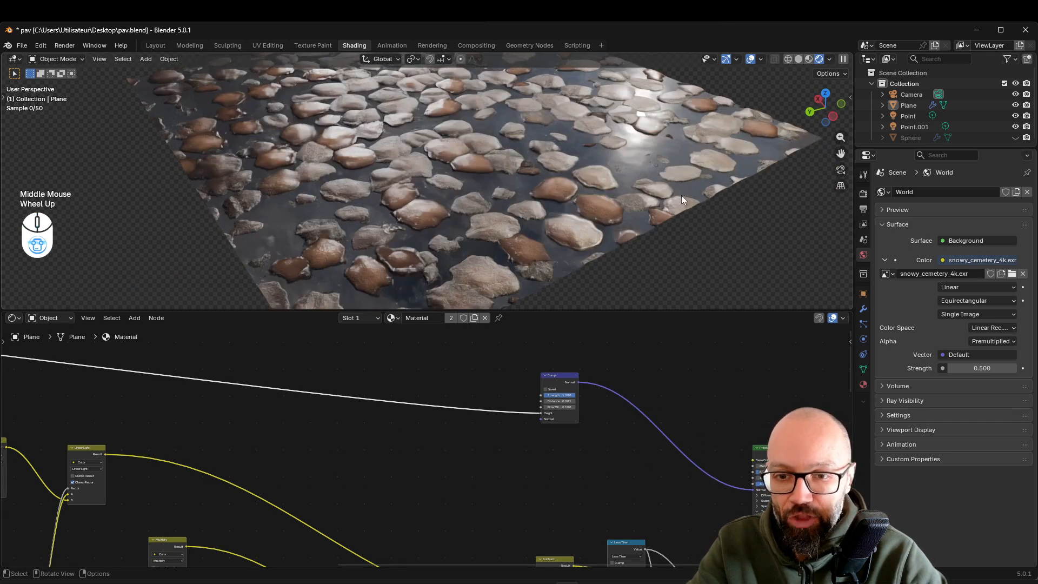
Try Distance values of 0.1, 0.05 and 0.02 on the Bump node, and save the file.
middle_drag(529, 416, 505, 492)
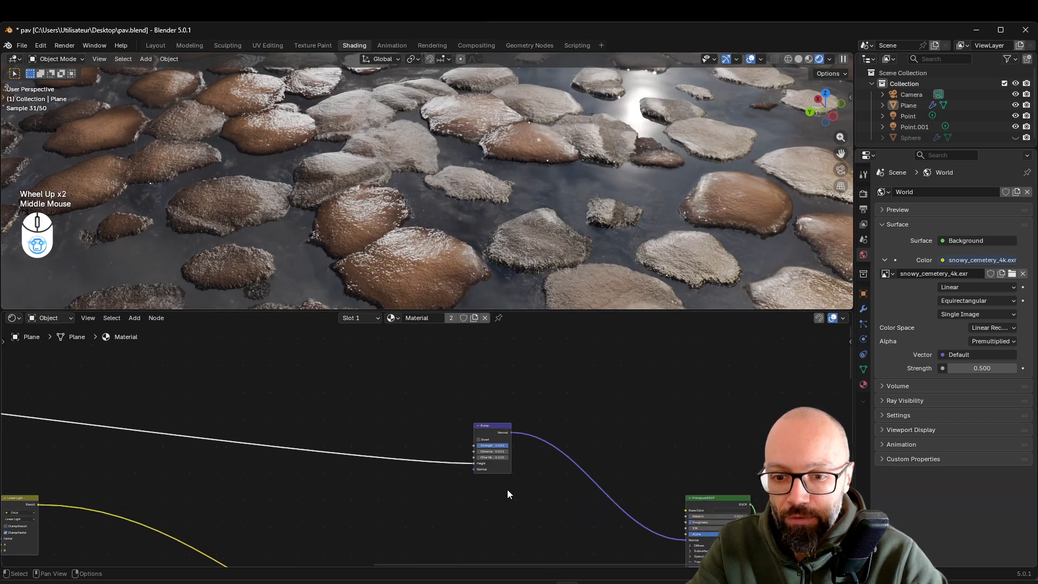
scroll(541, 476, up, 2)
click(537, 457)
text(0.1)
key(Return)
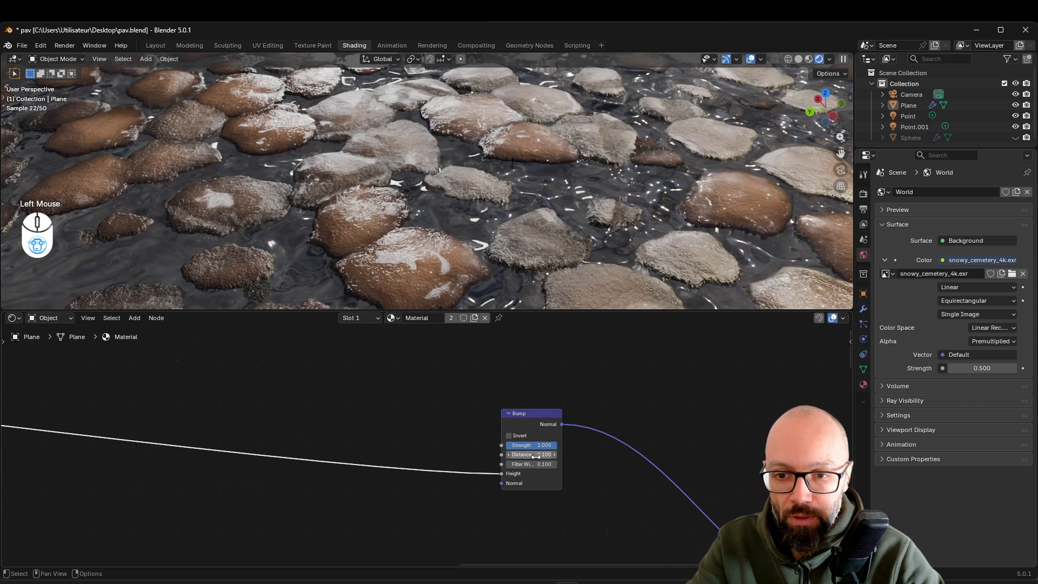
click(540, 455)
text(0.05)
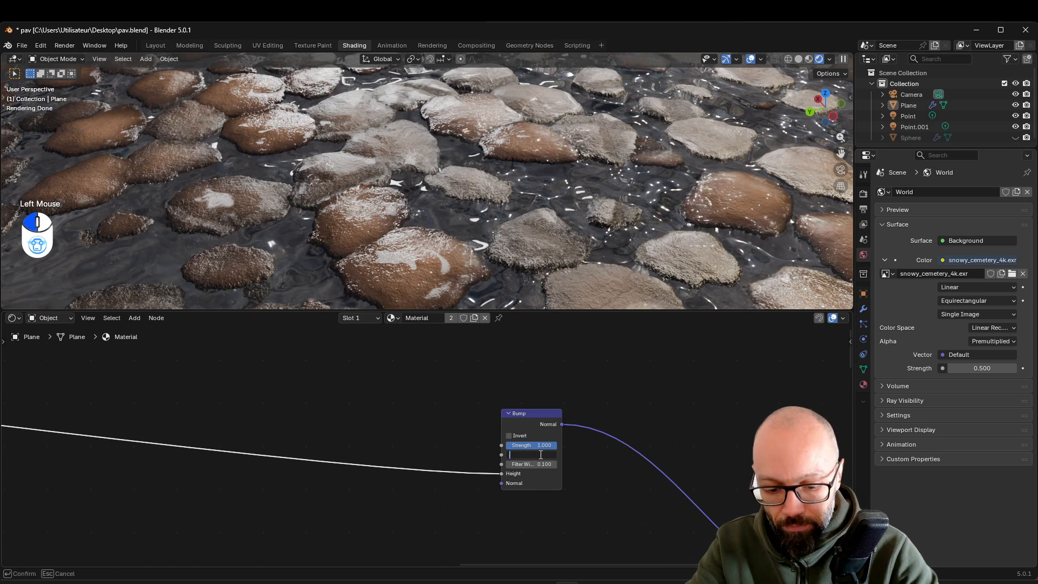
key(Return)
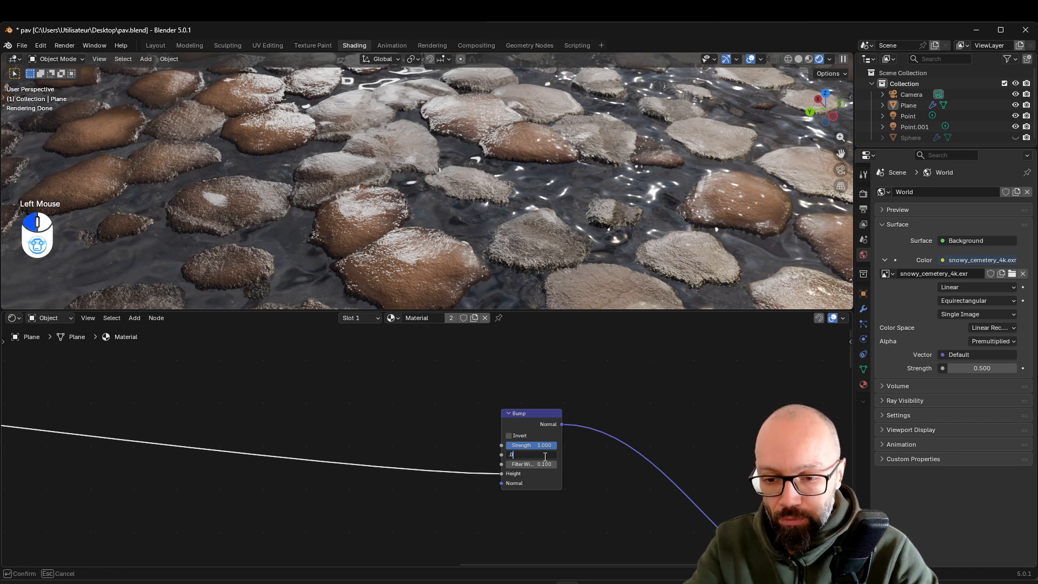
key(Return)
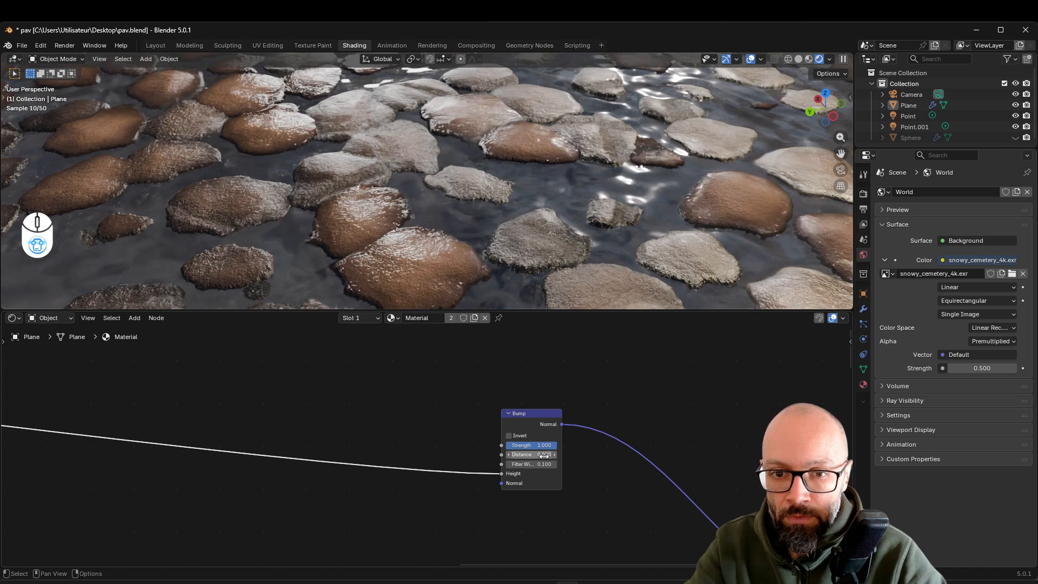
key(ctrl+s)
Raise the Scale of the water's Noise Texture to 10.830.
scroll(331, 430, down, 2)
middle_drag(331, 430, 670, 446)
middle_drag(525, 471, 803, 478)
scroll(736, 435, up, 1)
scroll(435, 446, up, 4)
middle_drag(195, 436, 383, 465)
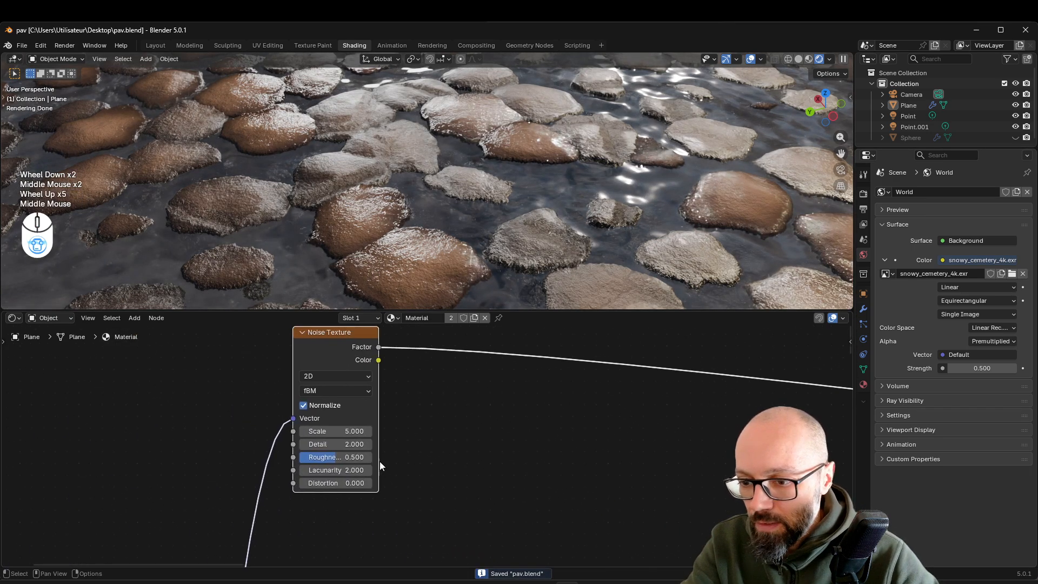
scroll(397, 457, up, 1)
shift+drag(312, 427, 458, 428)
shift+drag(312, 427, 560, 423)
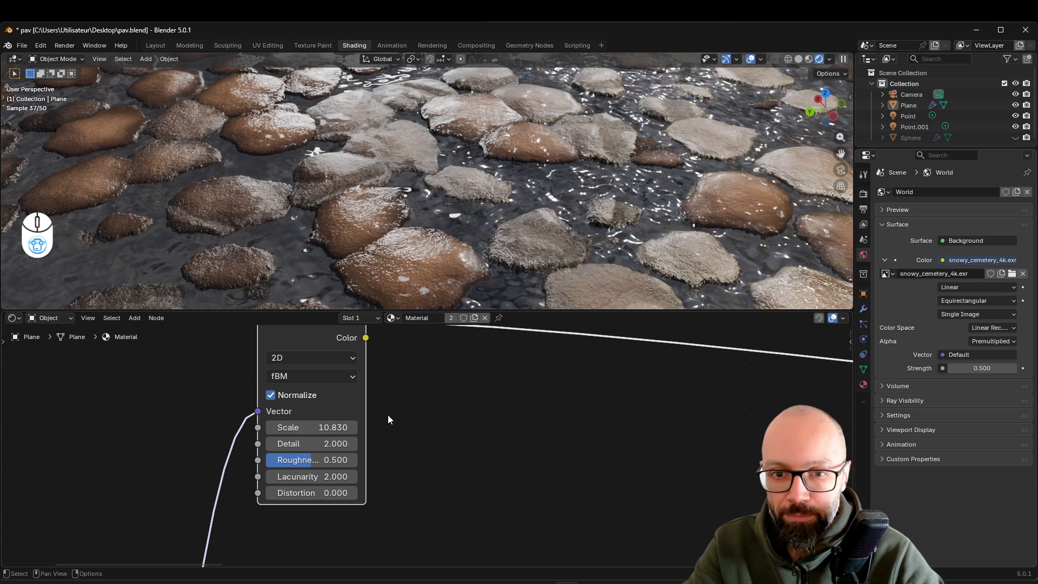
scroll(437, 451, up, 1)
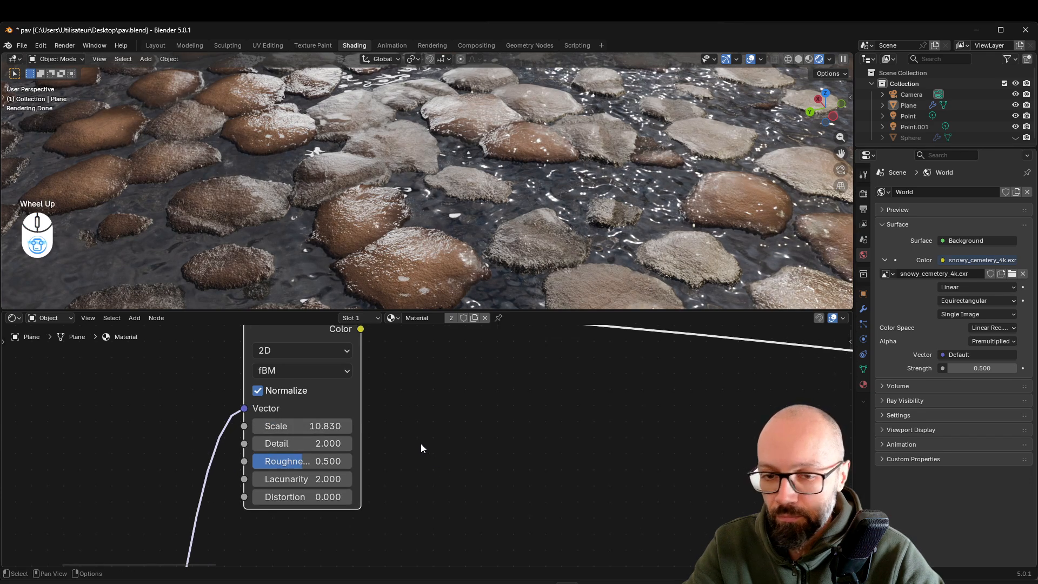
Set the Bump node's Distance to 0.01 and its Strength to 0.458, and inspect the ripples on the whole plane.
middle_drag(489, 430, 524, 492)
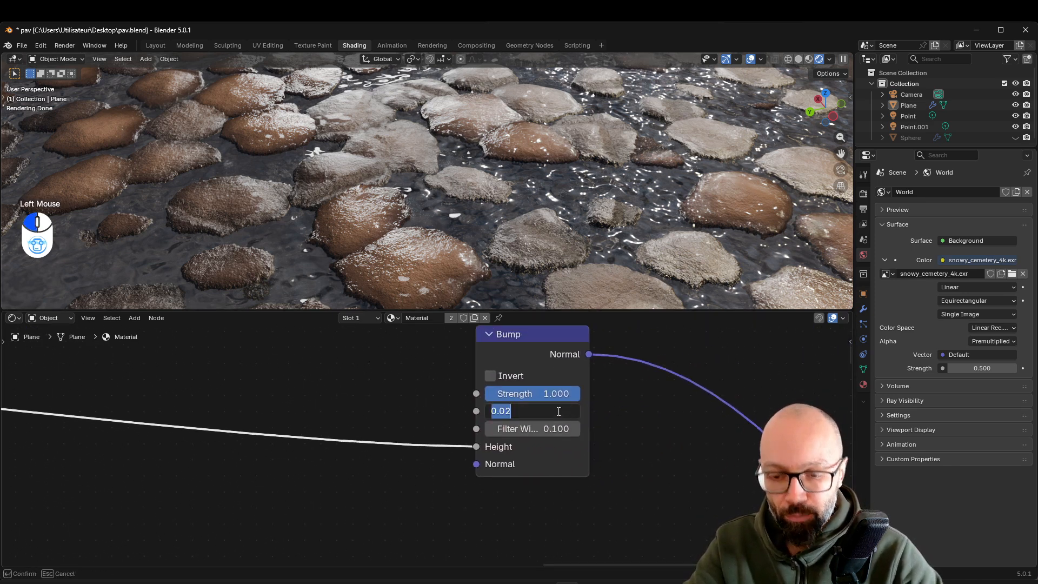
key(Return)
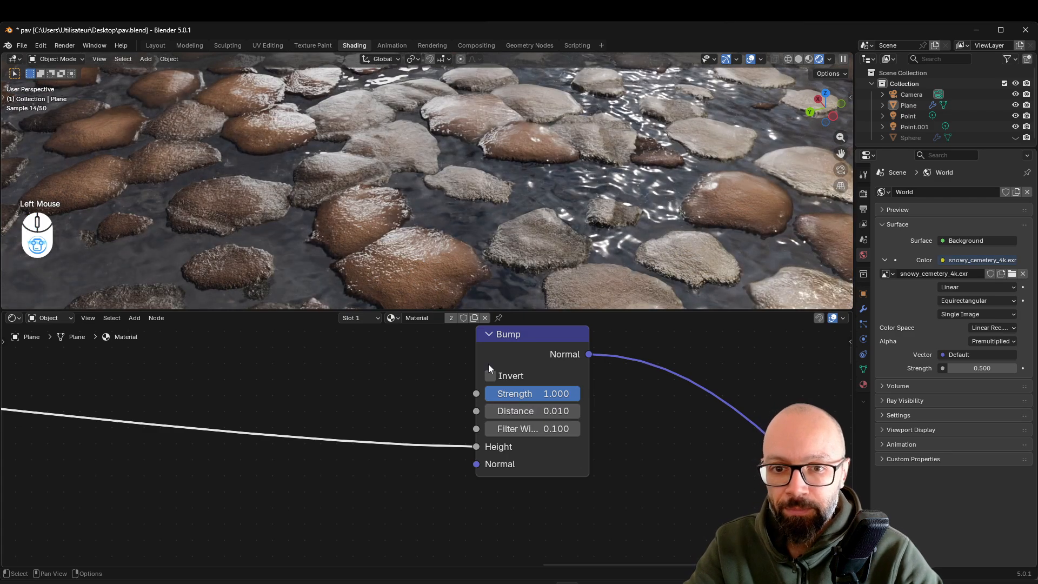
drag(562, 393, 530, 394)
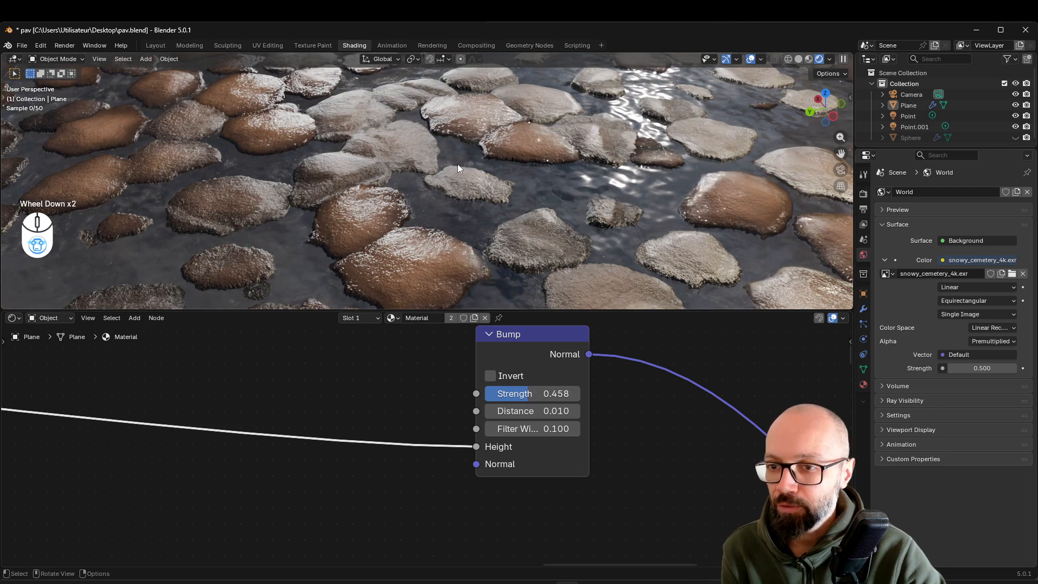
scroll(457, 163, down, 2)
middle_drag(507, 164, 517, 168)
scroll(573, 186, down, 1)
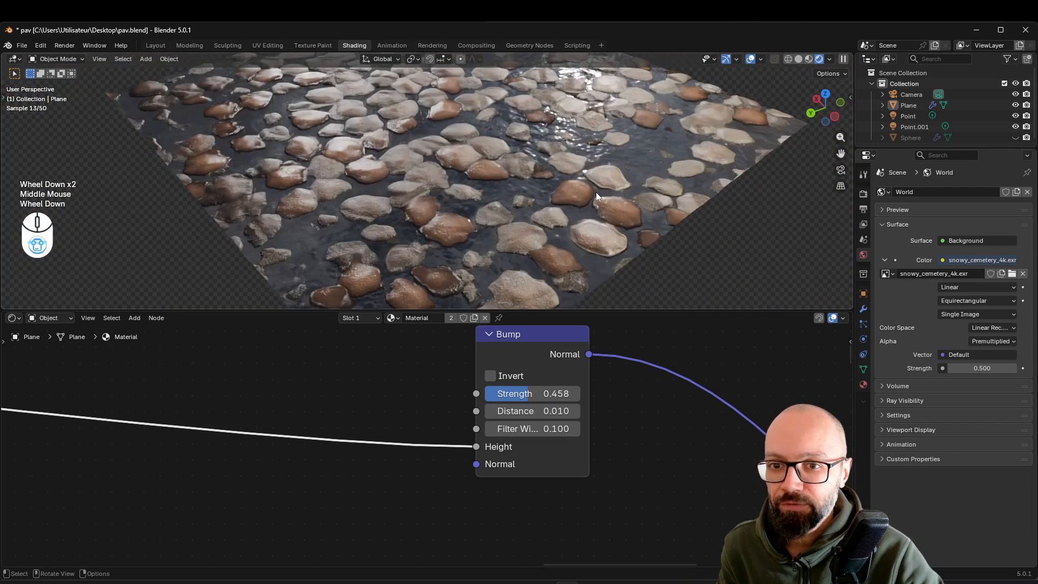
middle_drag(527, 188, 556, 160)
scroll(557, 471, down, 2)
Try lowering the Value node to 0.170 and inspect the water between the stones from several angles.
middle_drag(557, 471, 560, 411)
scroll(472, 463, up, 2)
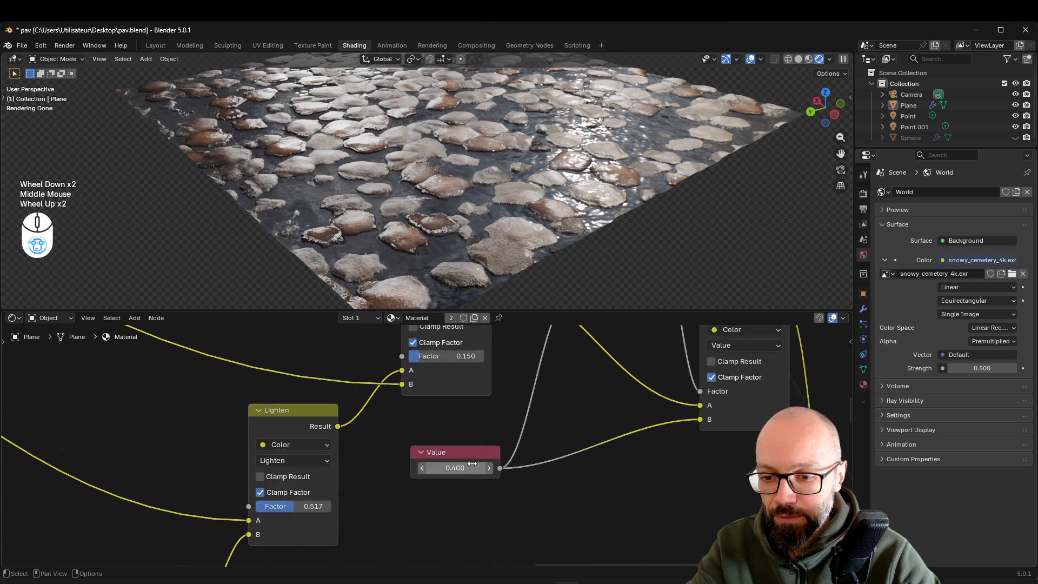
shift+drag(459, 467, 406, 468)
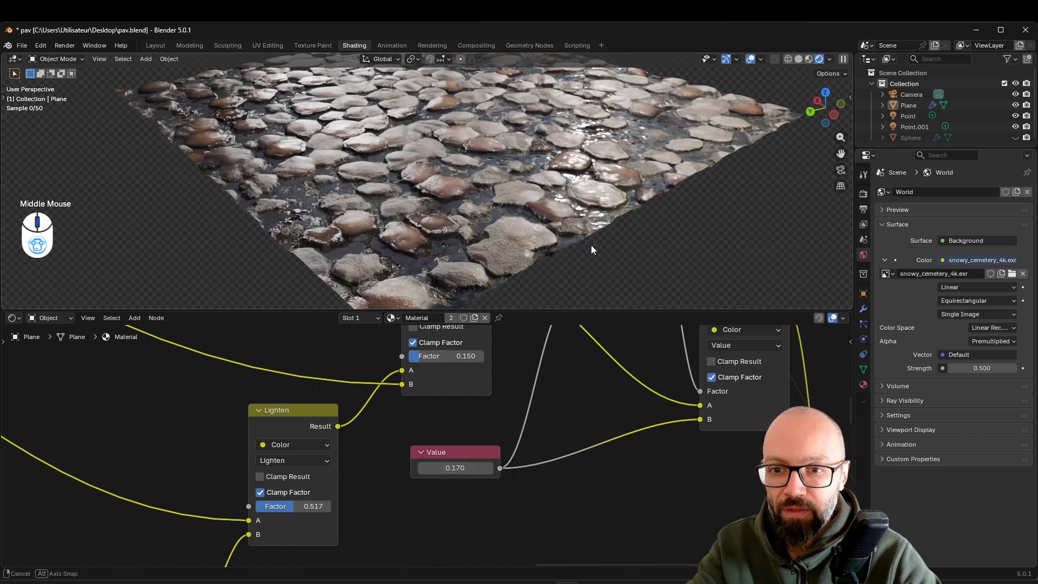
middle_drag(592, 245, 557, 265)
middle_drag(671, 248, 615, 219)
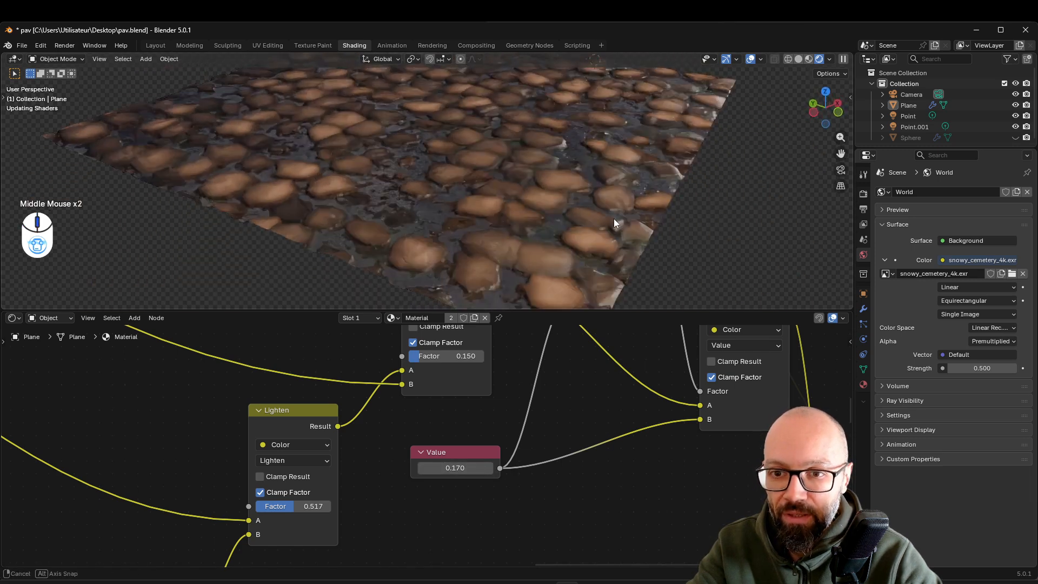
scroll(477, 203, up, 2)
middle_drag(477, 203, 589, 216)
scroll(525, 210, down, 1)
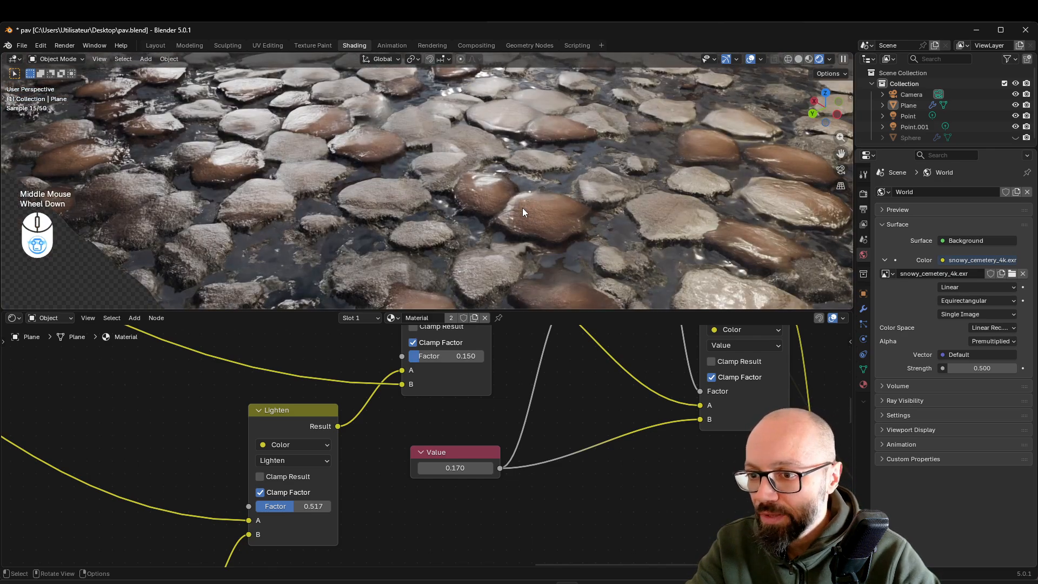
Try raising the Value node to 1.000 and inspect the water over the stones from several angles.
shift+drag(457, 469, 905, 468)
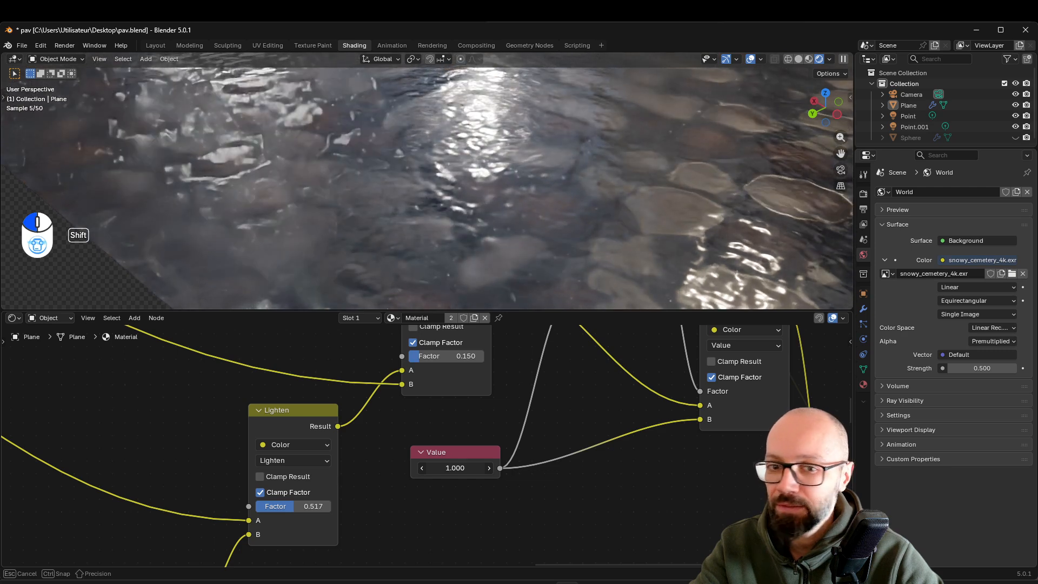
scroll(407, 224, down, 1)
middle_drag(406, 224, 468, 260)
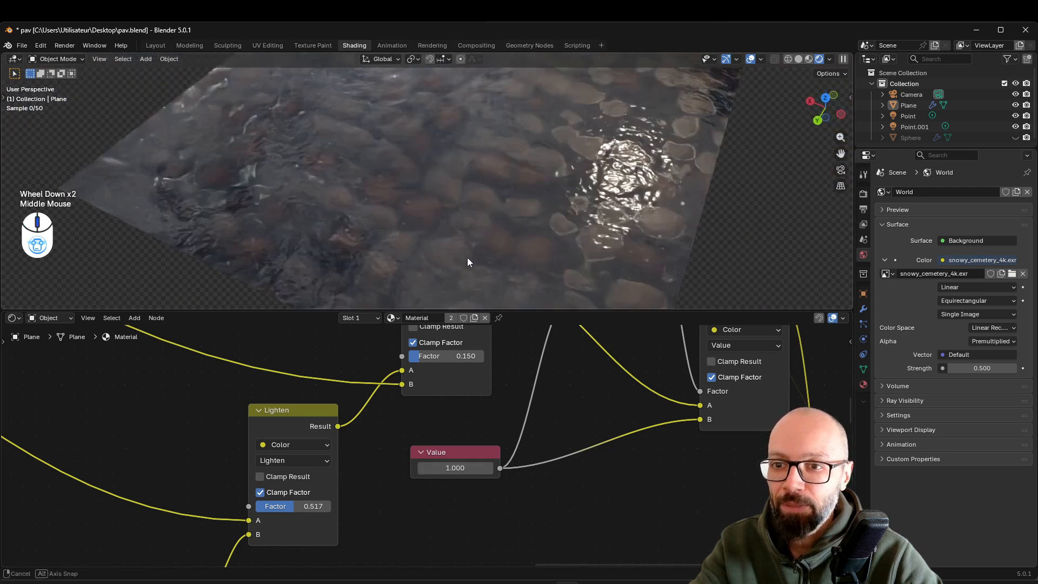
middle_drag(597, 474, 443, 302)
middle_drag(634, 391, 361, 475)
middle_drag(529, 292, 295, 158)
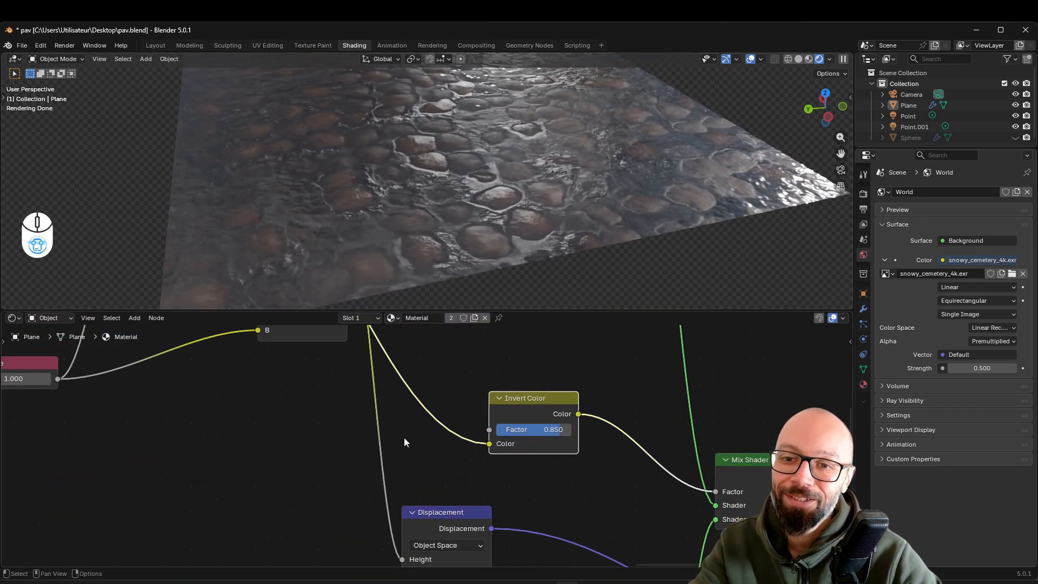
Set the Value node that controls the water level to 0.200 and inspect the cobblestones.
middle_drag(131, 404, 341, 477)
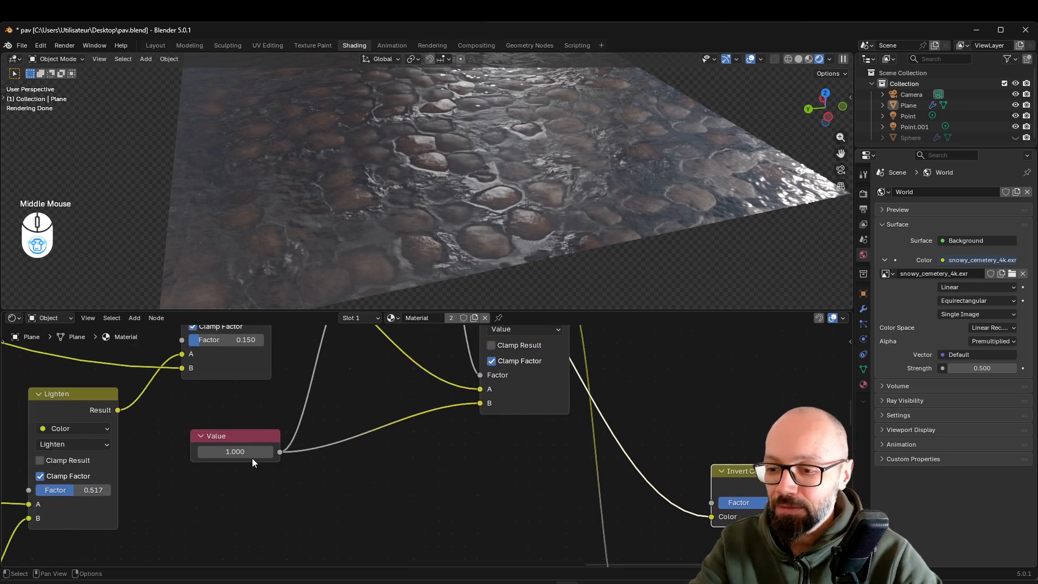
mouse_move(235, 451)
shift+mouse_down()
mouse_move(201, 451)
mouse_move(229, 451)
shift+mouse_up()
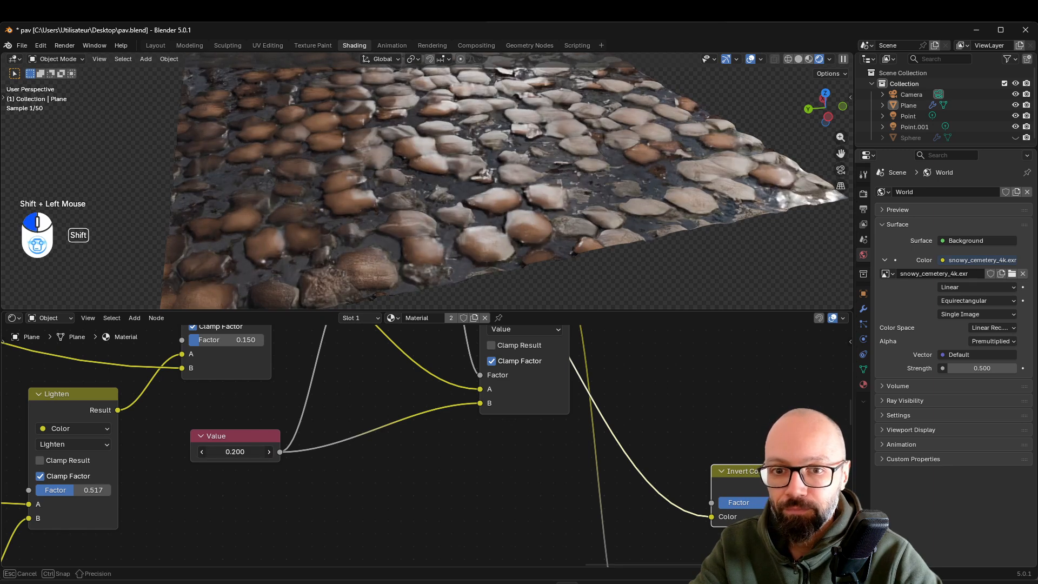
middle_drag(631, 225, 728, 221)
scroll(592, 223, up, 2)
Lower the Invert Color node's Factor to 0.750 and save the file.
middle_drag(324, 425, 571, 511)
drag(502, 417, 487, 417)
scroll(495, 190, down, 4)
mouse_move(494, 189)
middle_down()
mouse_move(509, 197)
mouse_move(479, 193)
middle_up()
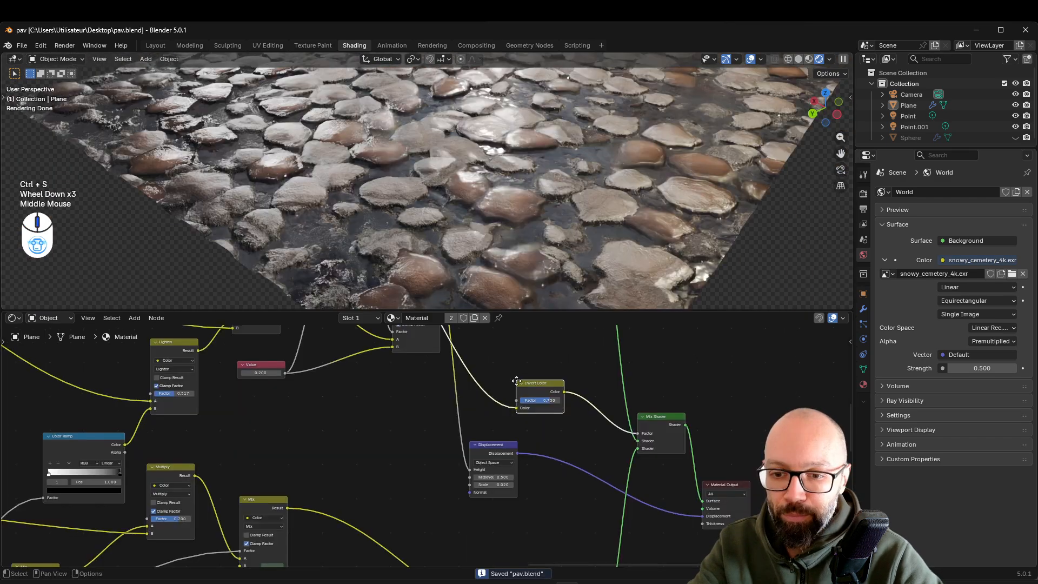
Change the Base Color of the water's Principled BSDF to a muted brown, about #745F50, and inspect the muddy water.
middle_drag(487, 449, 566, 414)
scroll(565, 414, up, 2)
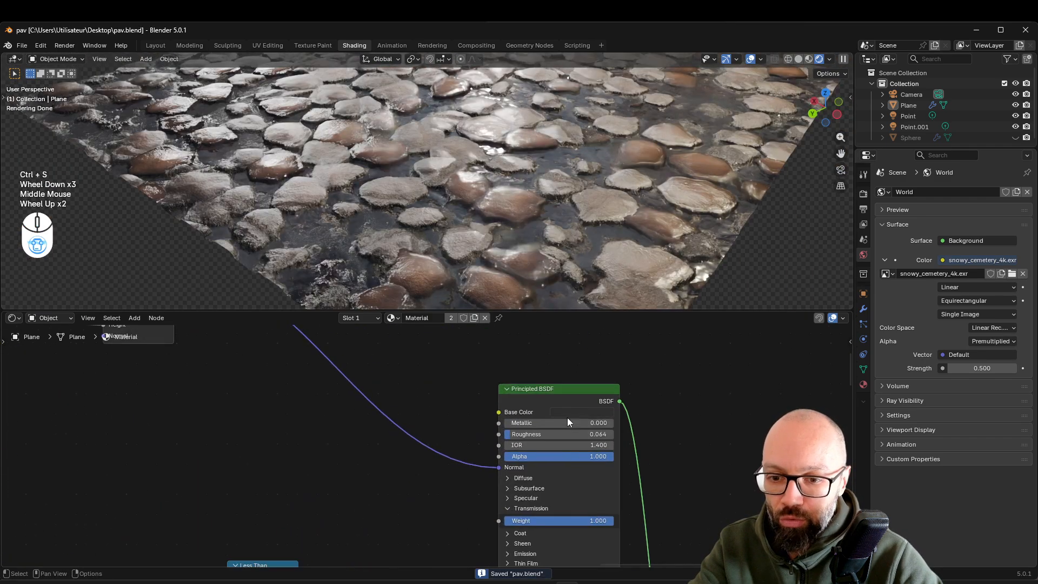
click(572, 414)
mouse_move(589, 273)
mouse_down()
mouse_move(579, 266)
mouse_move(575, 279)
mouse_move(586, 290)
mouse_move(643, 286)
mouse_move(643, 277)
mouse_up()
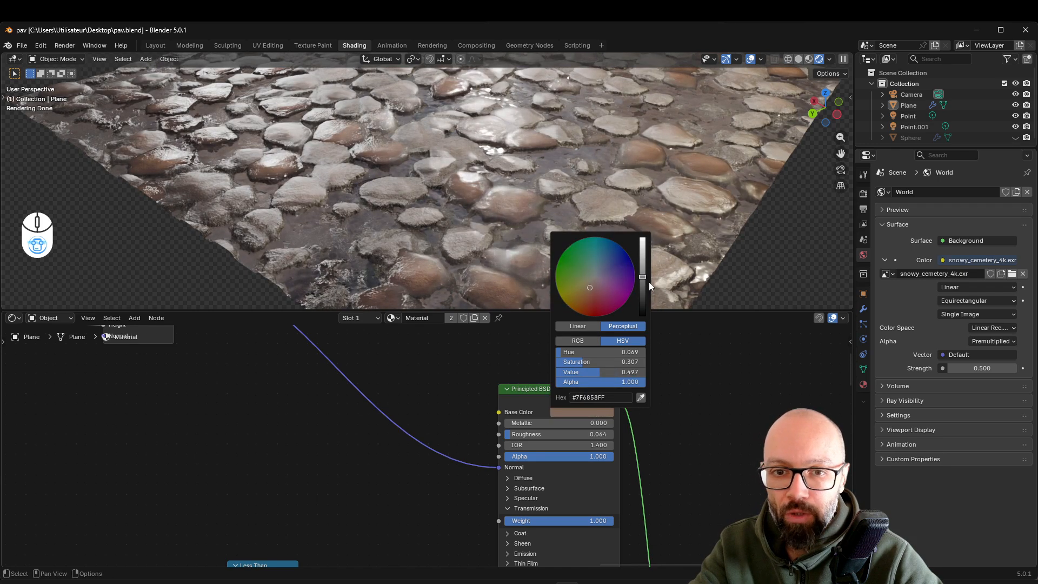
drag(648, 278, 648, 281)
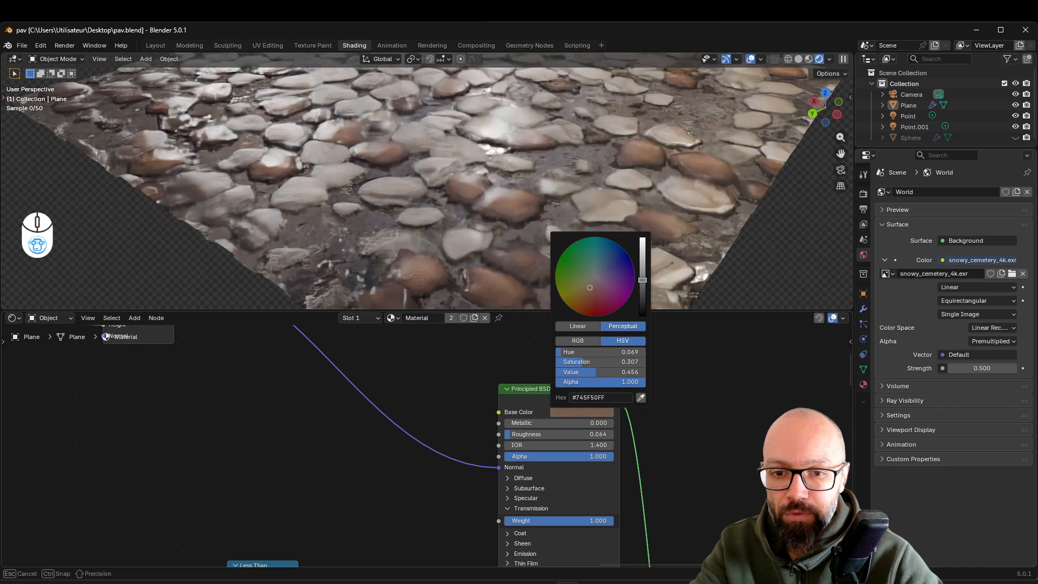
scroll(635, 211, down, 3)
middle_drag(634, 211, 588, 246)
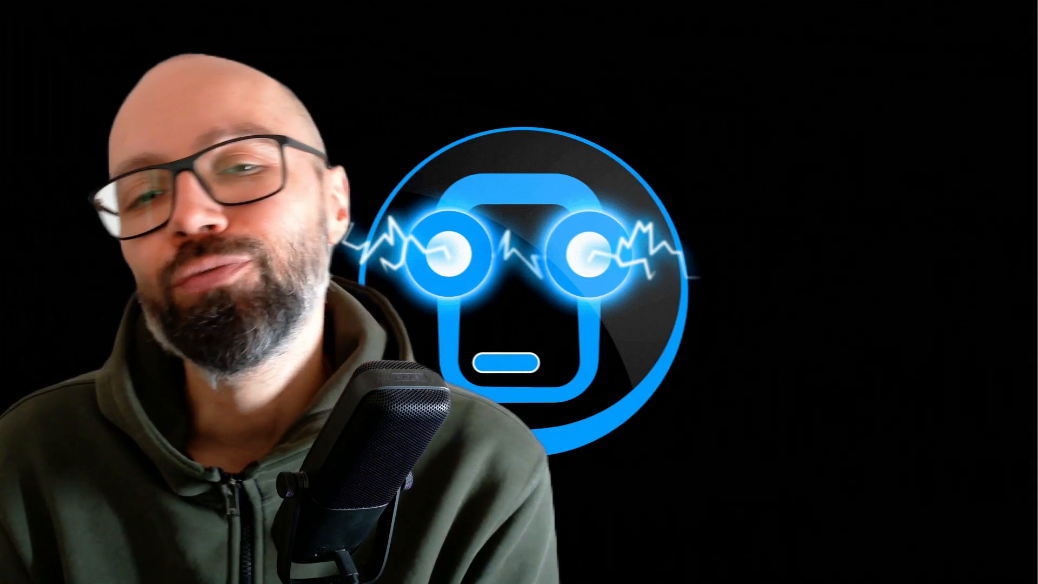